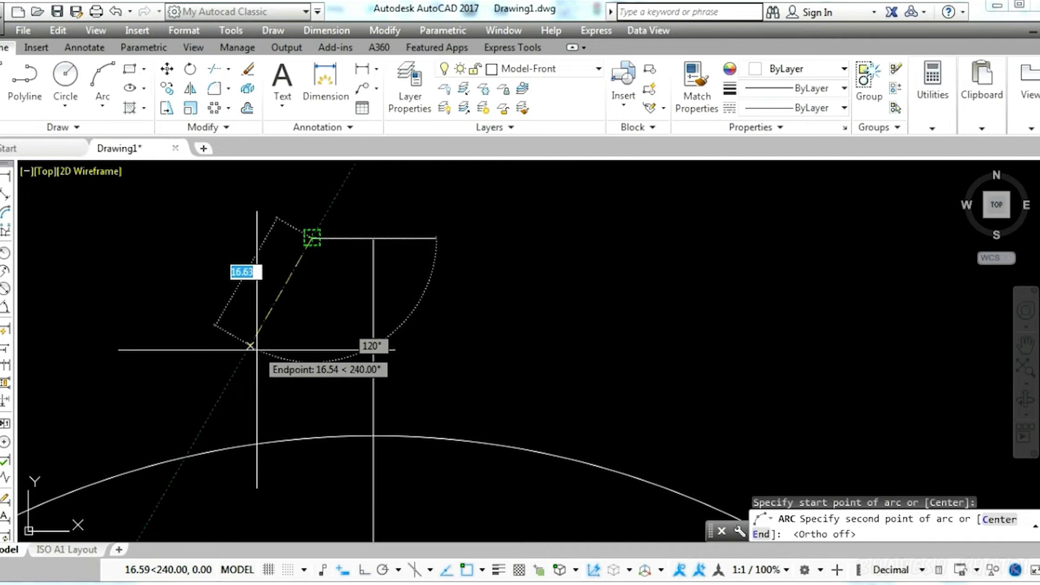
Draw the tooth's curved flank from its tip edge to the circle, and mirror it about the vertical centre line, keeping the source.
{"action": "left_click", "coordinate": [252, 353]}
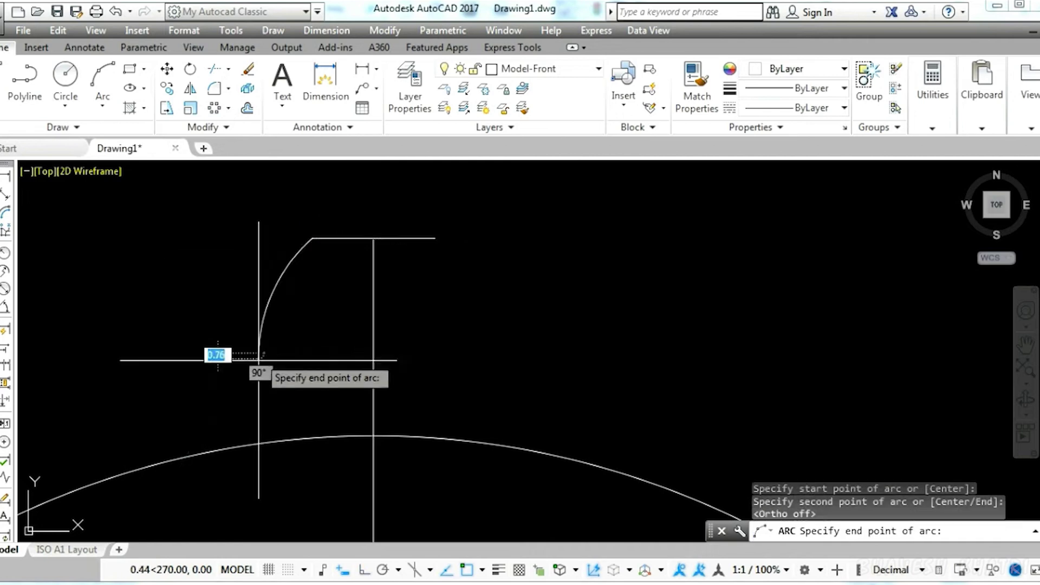
{"action": "left_click", "coordinate": [245, 448]}
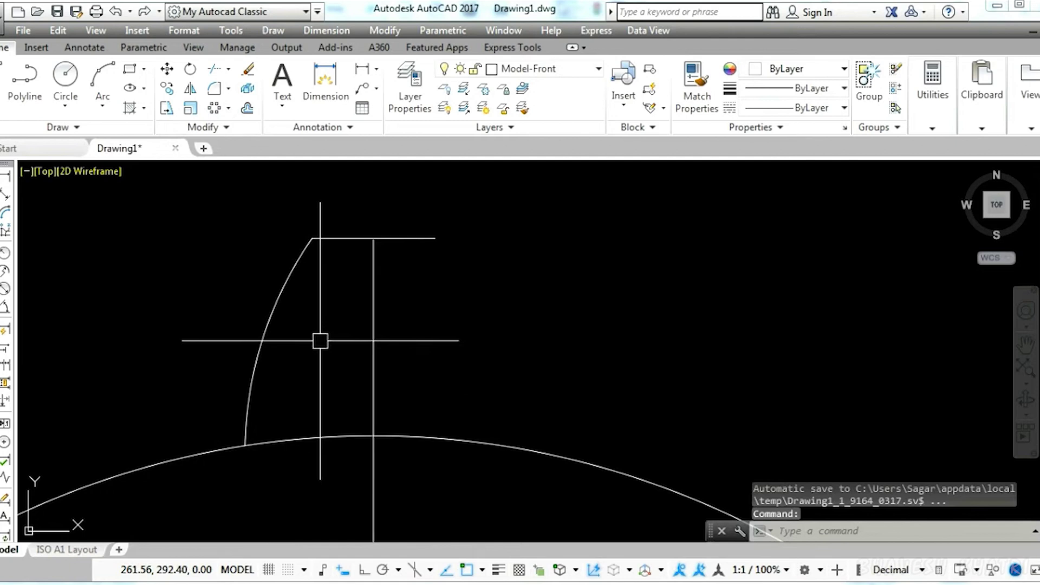
{"action": "left_click", "coordinate": [265, 331]}
{"action": "left_click", "coordinate": [529, 320]}
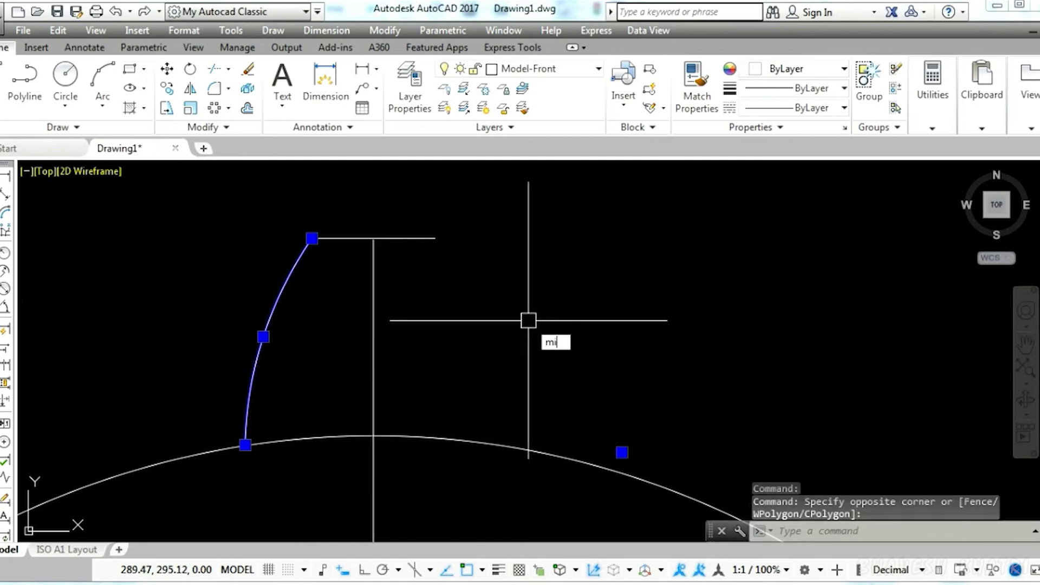
{"action": "key", "text": "Return"}
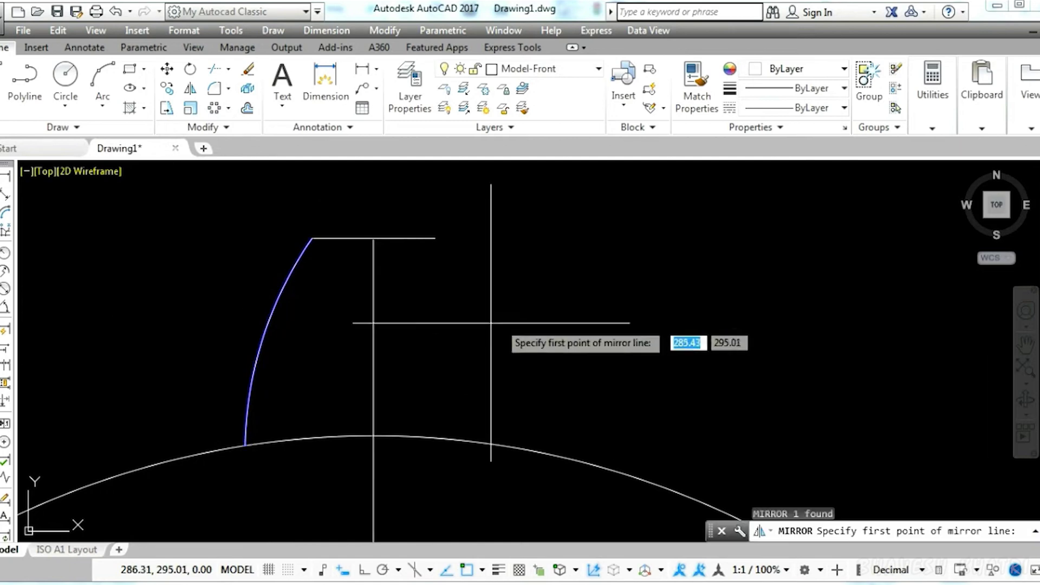
{"action": "left_click", "coordinate": [373, 238]}
{"action": "left_click", "coordinate": [373, 435]}
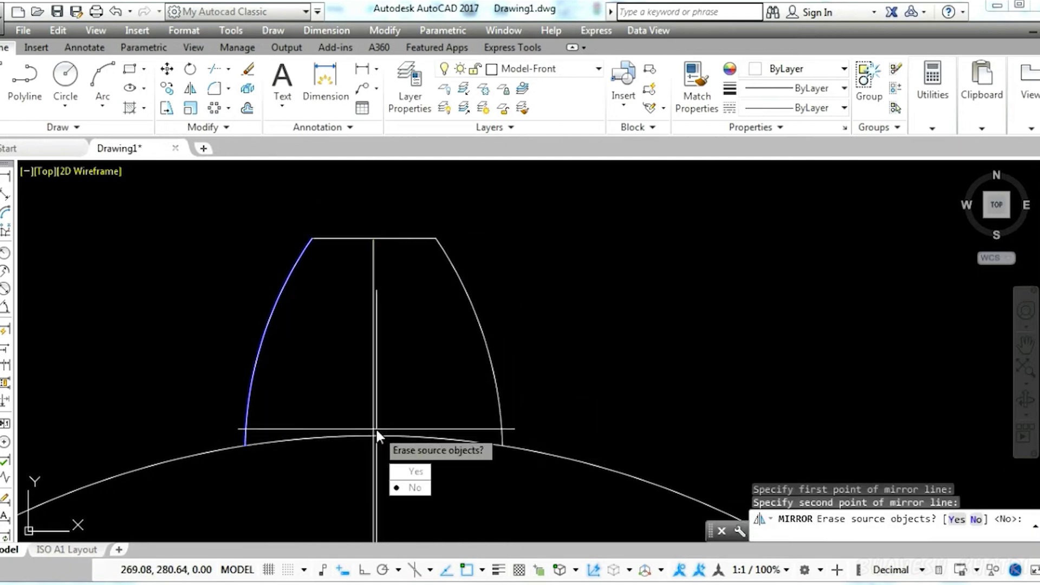
{"action": "middle_click_drag", "start_coordinate": [580, 365], "coordinate": [625, 305]}
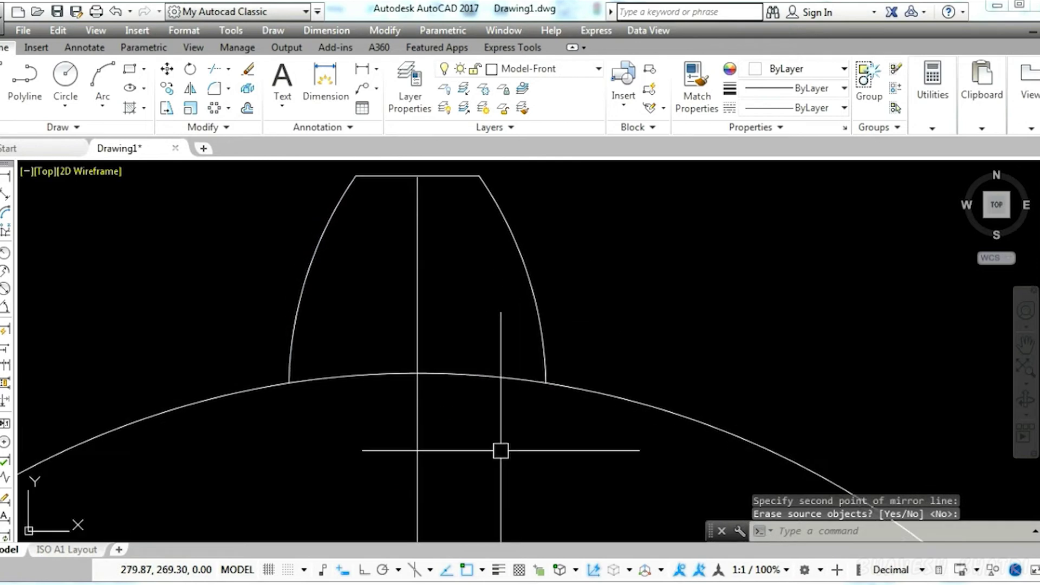
{"action": "key", "text": "Return"}
Trim away the circle's two arc segments enclosed between the tooth's flanks.
{"action": "type", "text": "tr"}
{"action": "key", "text": "Return"}
{"action": "key", "text": "Return"}
{"action": "left_click", "coordinate": [467, 376]}
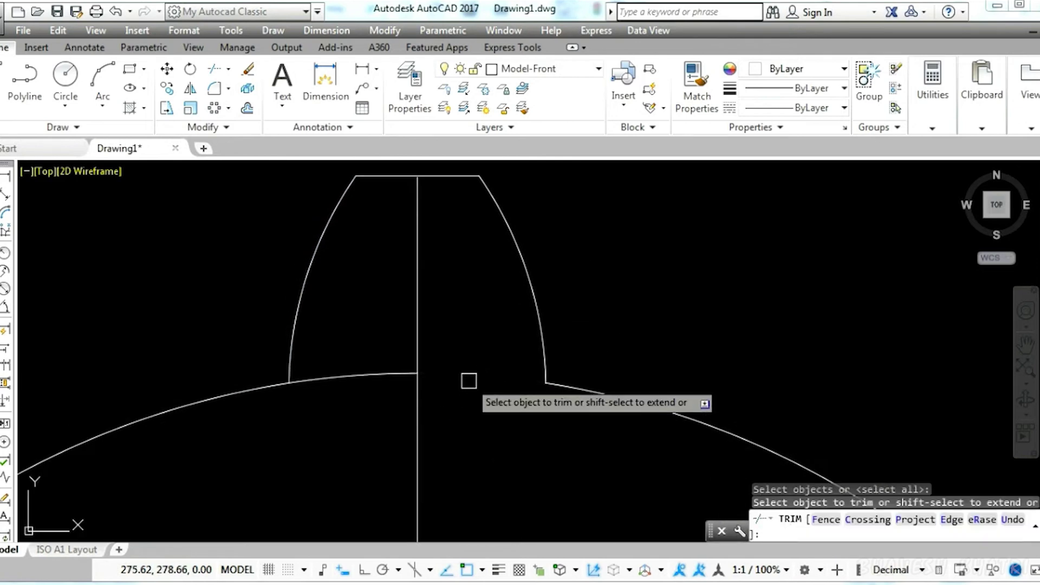
{"action": "left_click", "coordinate": [372, 377]}
{"action": "scroll", "coordinate": [443, 360], "scroll_direction": "down", "scroll_amount": 4}
{"action": "scroll", "coordinate": [444, 361], "scroll_direction": "down", "scroll_amount": 5}
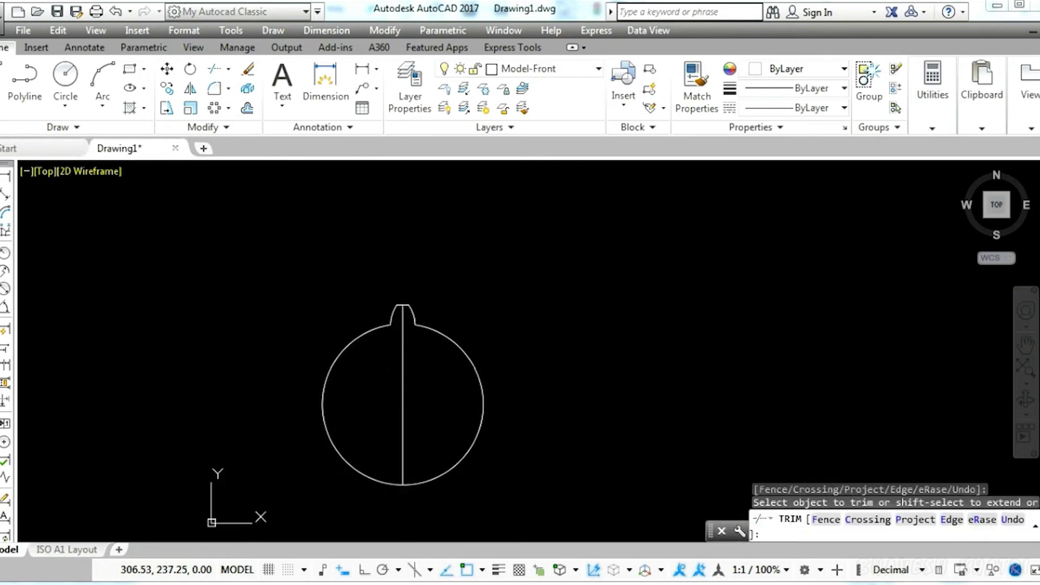
{"action": "key", "text": "Escape"}
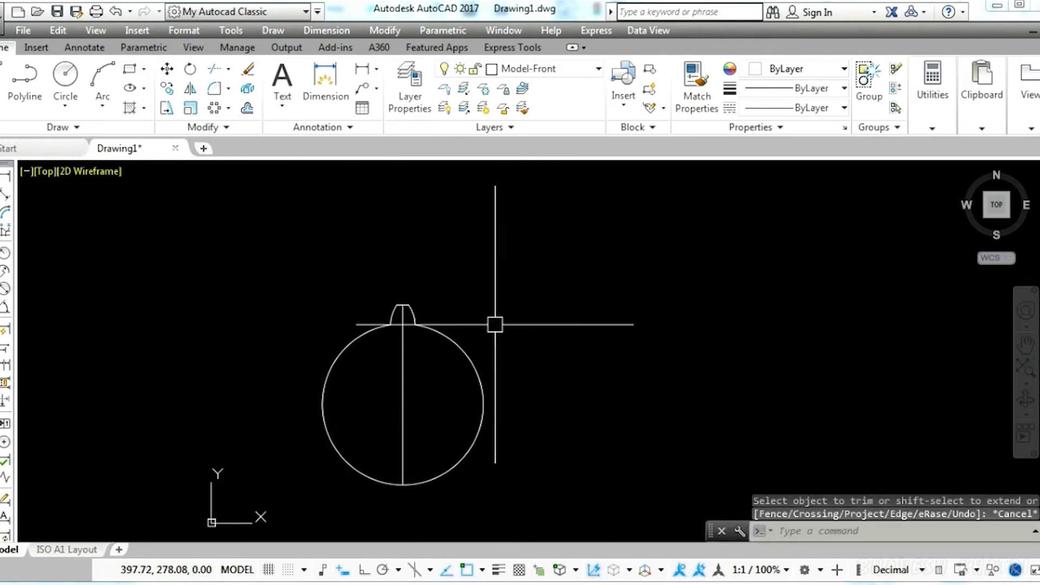
Create a polar array of the tooth around the circle's centre with 10 items.
{"action": "left_click", "coordinate": [215, 109]}
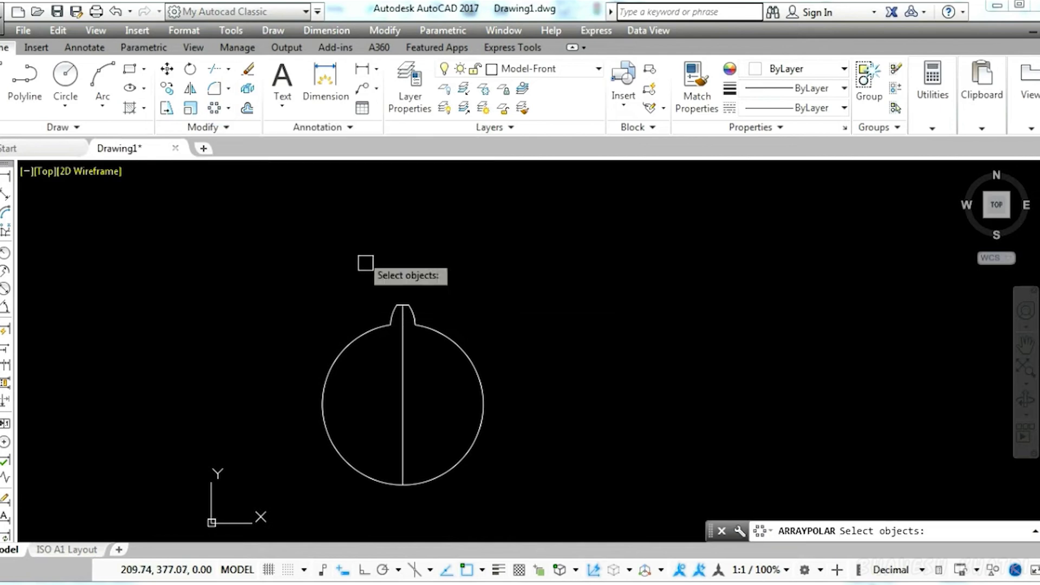
{"action": "left_click", "coordinate": [374, 282]}
{"action": "left_click", "coordinate": [458, 355]}
{"action": "key", "text": "Return"}
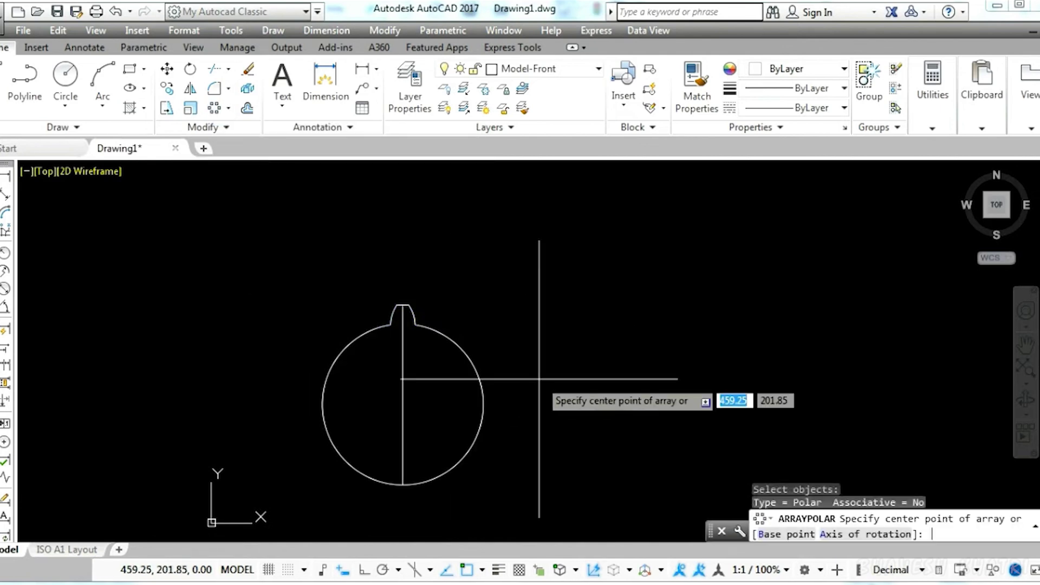
{"action": "left_click", "coordinate": [403, 403]}
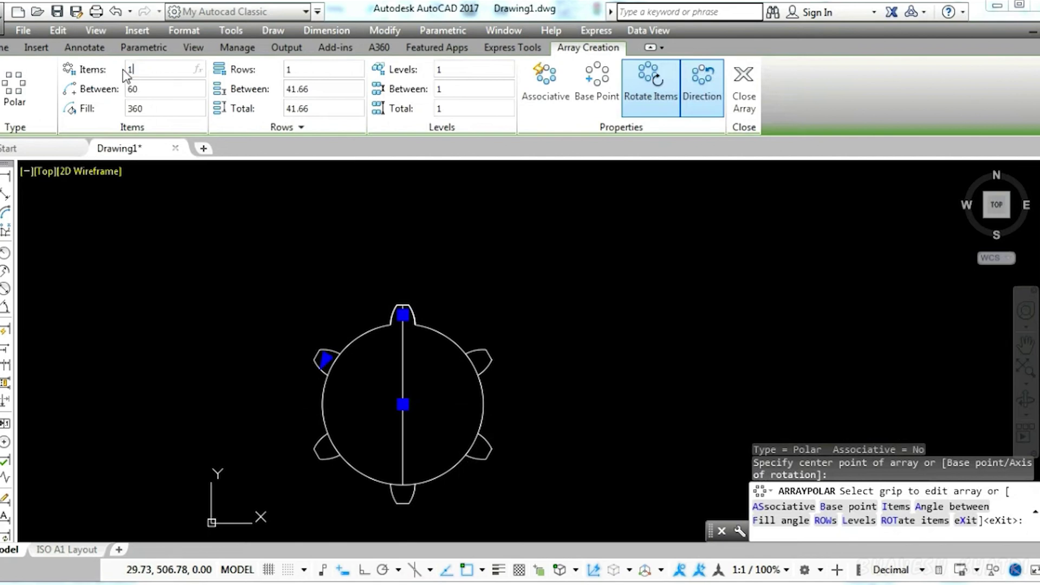
{"action": "key", "text": "Return"}
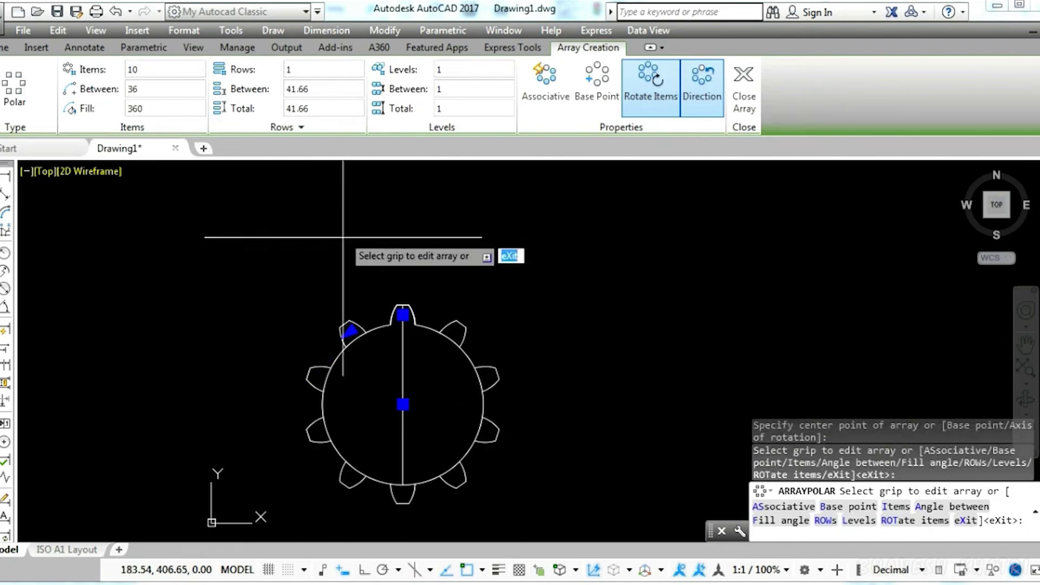
{"action": "key", "text": "Return"}
{"action": "key", "text": "Escape"}
Trim the circle's arc segments lying inside each of the arrayed teeth to form a continuous gear outline.
{"action": "scroll", "coordinate": [408, 348], "scroll_direction": "up", "scroll_amount": 3}
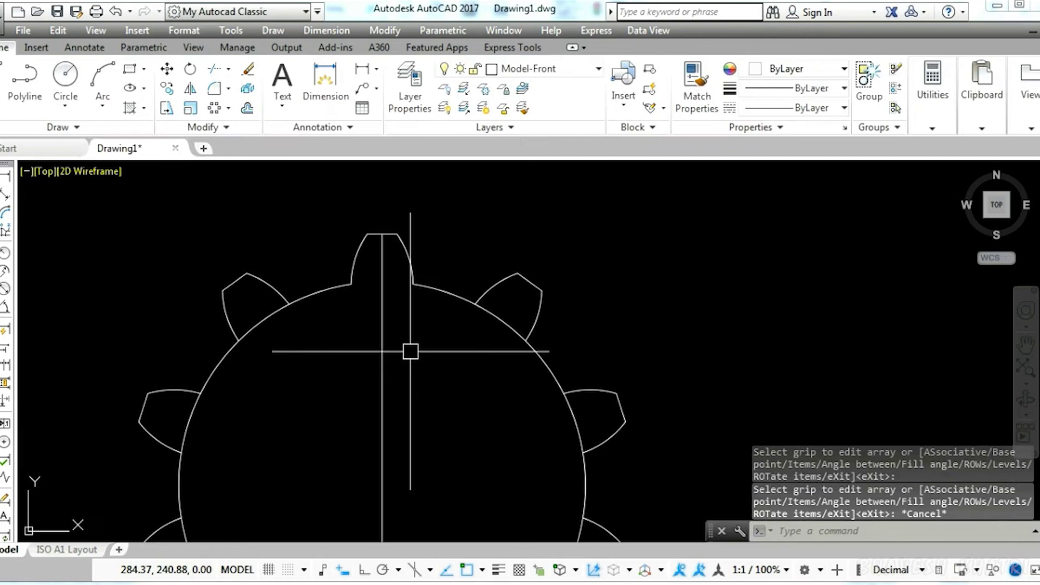
{"action": "middle_click_drag", "start_coordinate": [442, 297], "coordinate": [472, 268]}
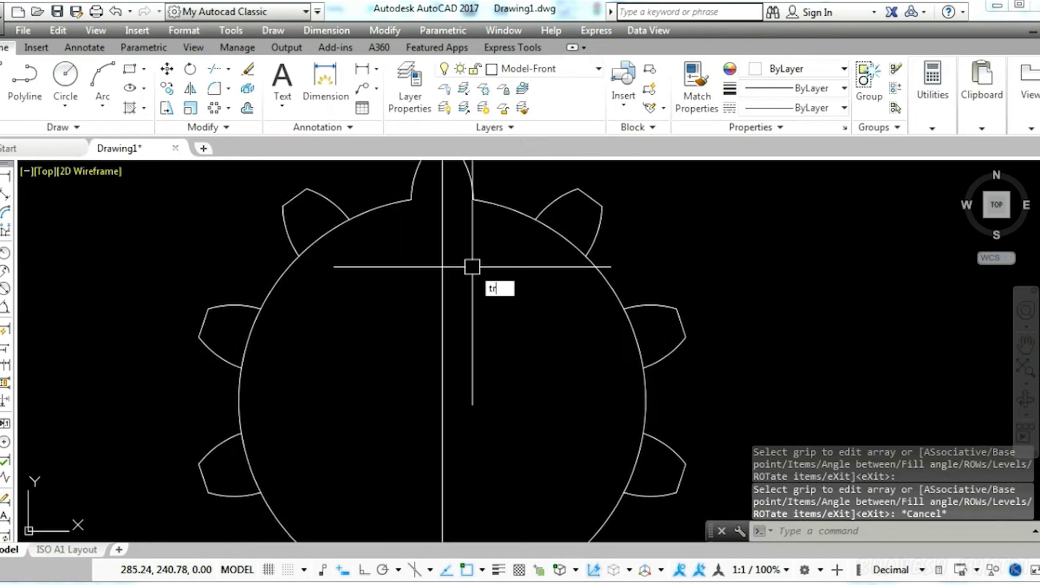
{"action": "key", "text": "Return"}
{"action": "key", "text": "Return"}
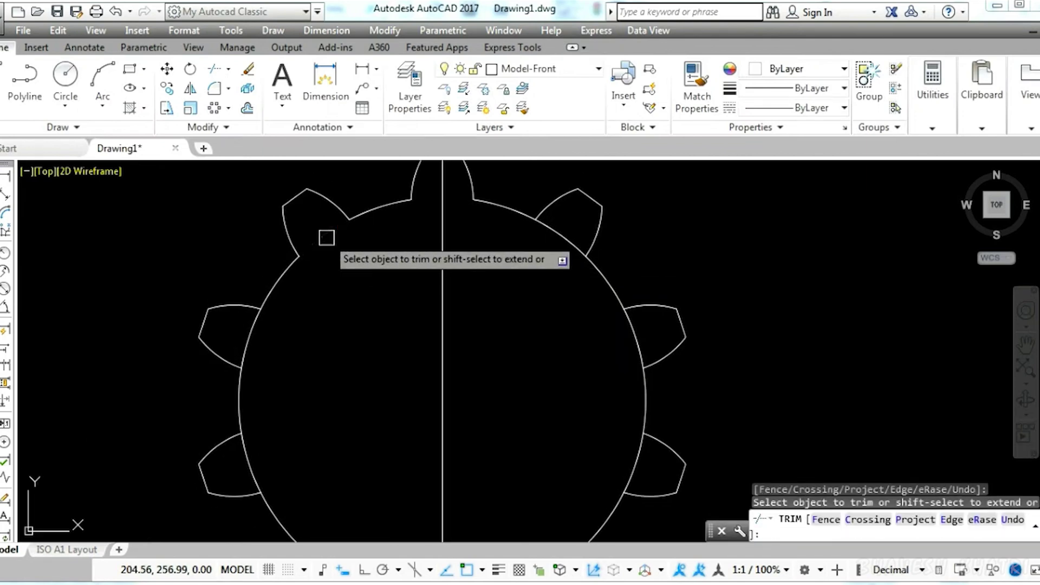
{"action": "middle_click_drag", "start_coordinate": [546, 403], "coordinate": [558, 286]}
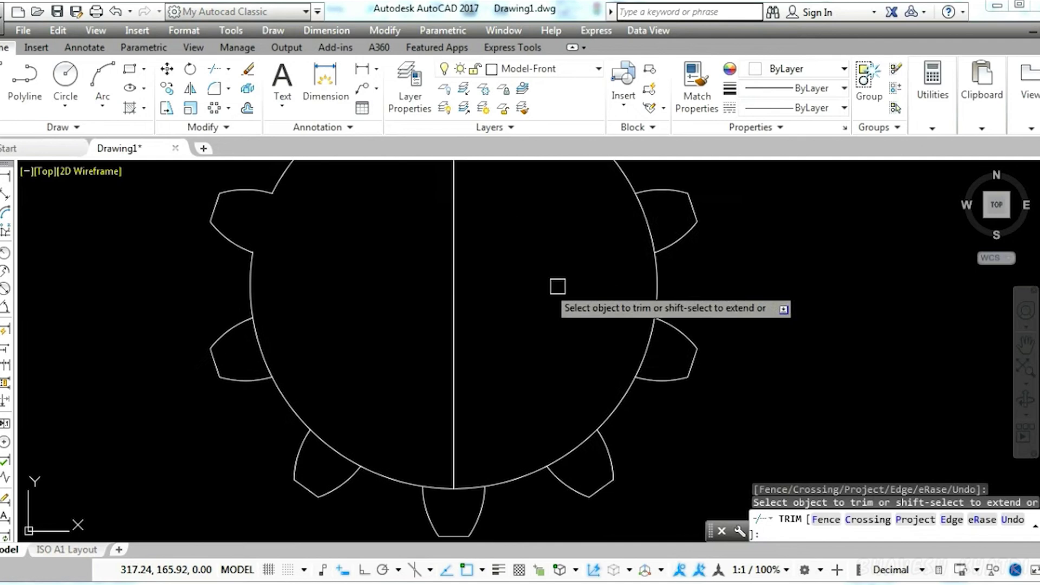
{"action": "left_click", "coordinate": [645, 220]}
{"action": "left_click", "coordinate": [645, 356]}
{"action": "left_click", "coordinate": [574, 445]}
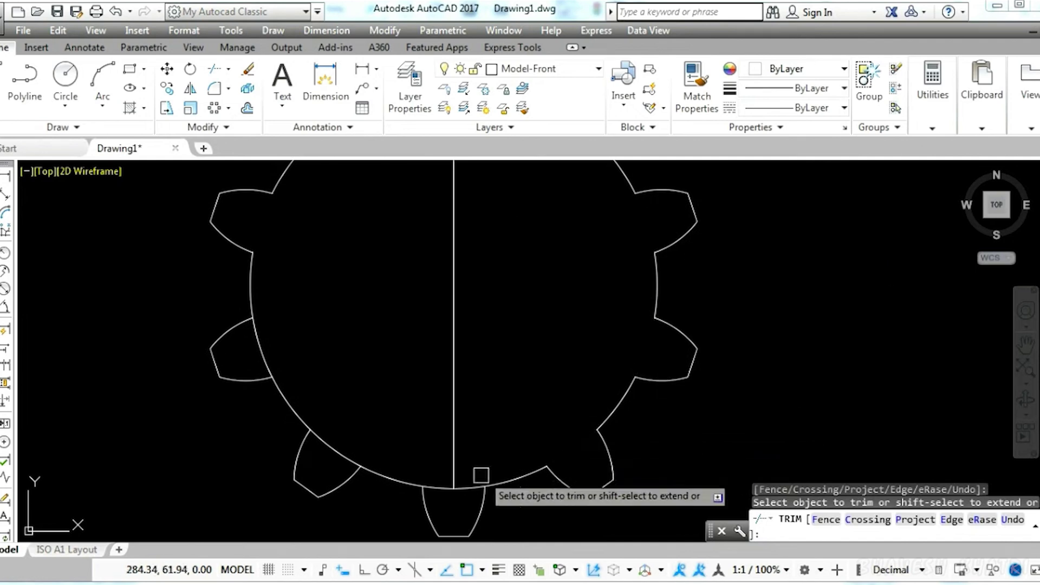
{"action": "left_click", "coordinate": [469, 486]}
{"action": "left_click", "coordinate": [338, 455]}
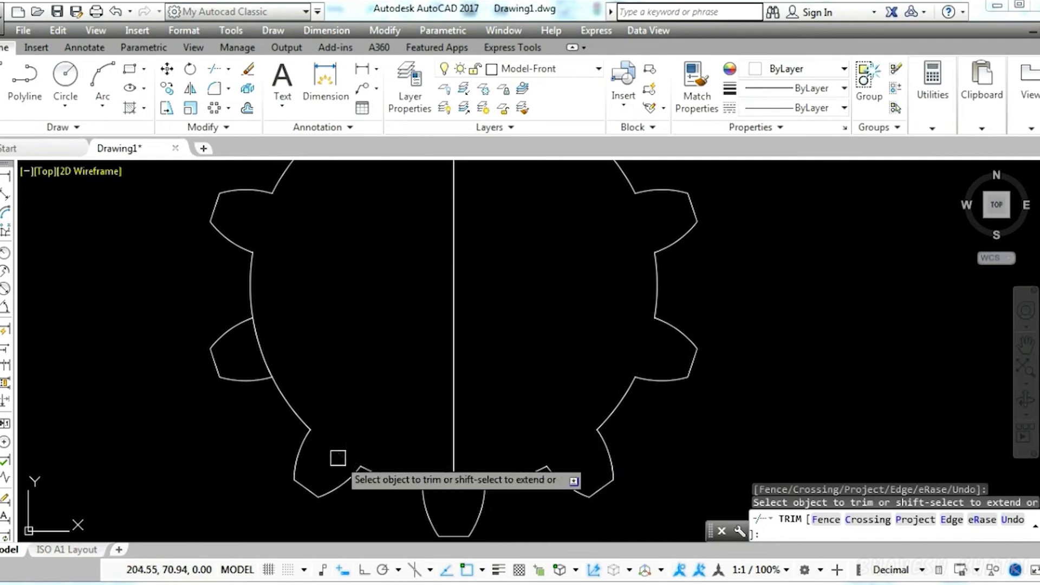
{"action": "left_click", "coordinate": [255, 336]}
{"action": "scroll", "coordinate": [290, 415], "scroll_direction": "down", "scroll_amount": 2}
{"action": "middle_click_drag", "start_coordinate": [370, 381], "coordinate": [371, 380]}
{"action": "key", "text": "Escape"}
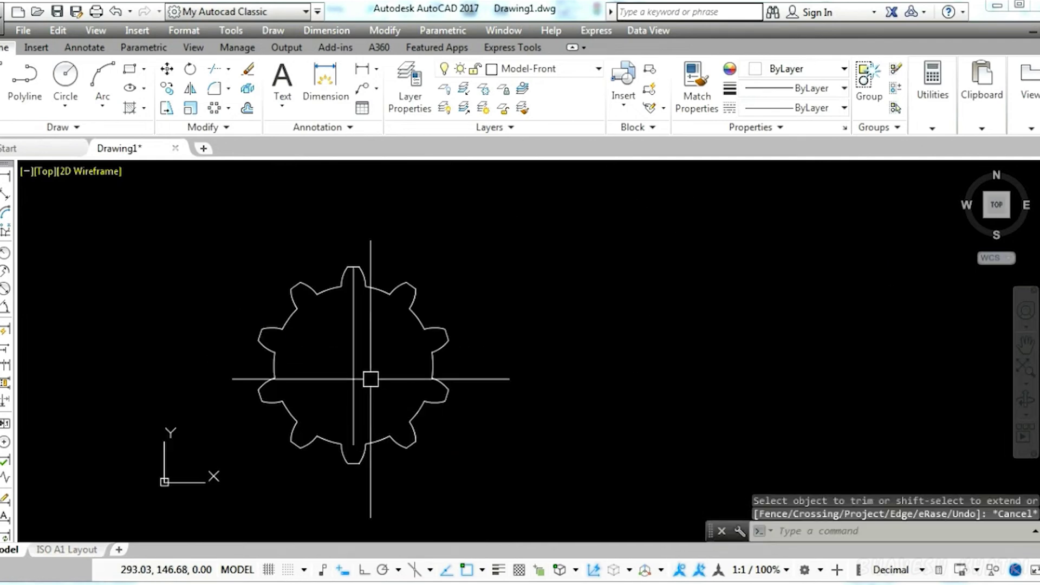
Erase the vertical centre line inside the gear.
{"action": "scroll", "coordinate": [362, 376], "scroll_direction": "up", "scroll_amount": 2}
{"action": "left_click", "coordinate": [446, 374]}
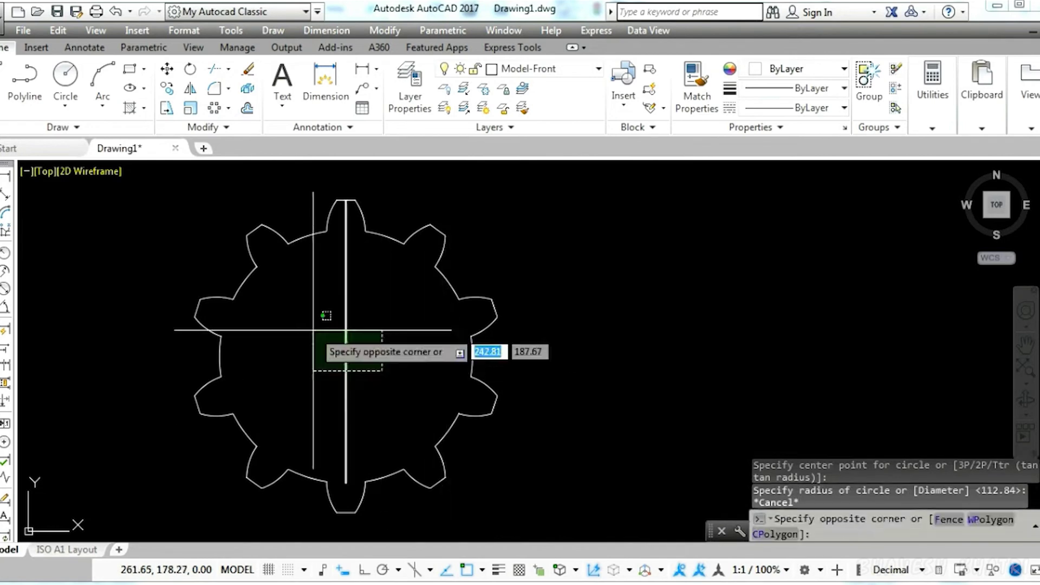
{"action": "left_click", "coordinate": [302, 320]}
{"action": "key", "text": "Delete"}
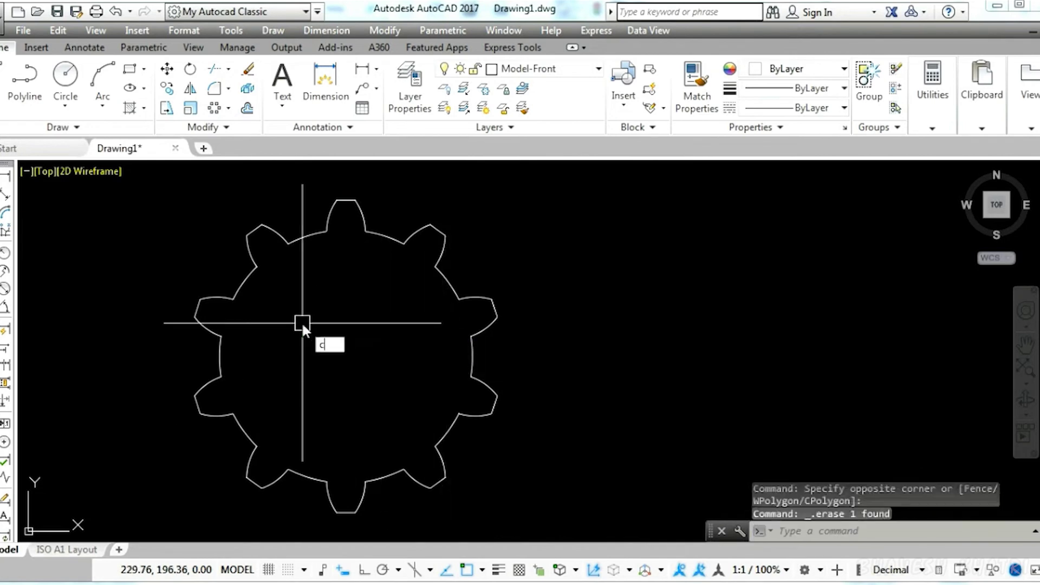
Draw a circle at the gear's centre as its bore.
{"action": "type", "text": "c"}
{"action": "key", "text": "Return"}
{"action": "left_click", "coordinate": [347, 356]}
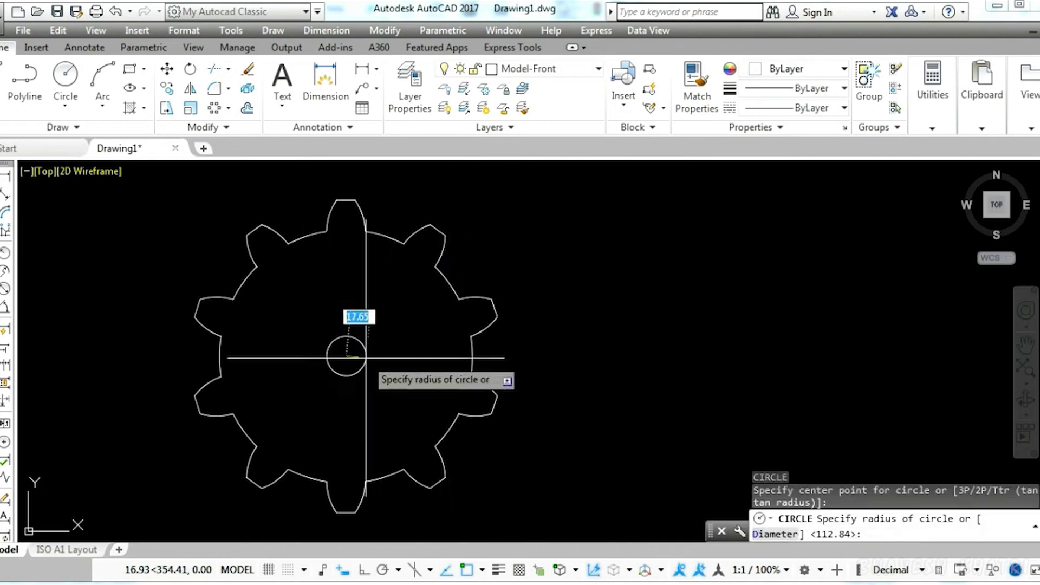
{"action": "left_click", "coordinate": [399, 357]}
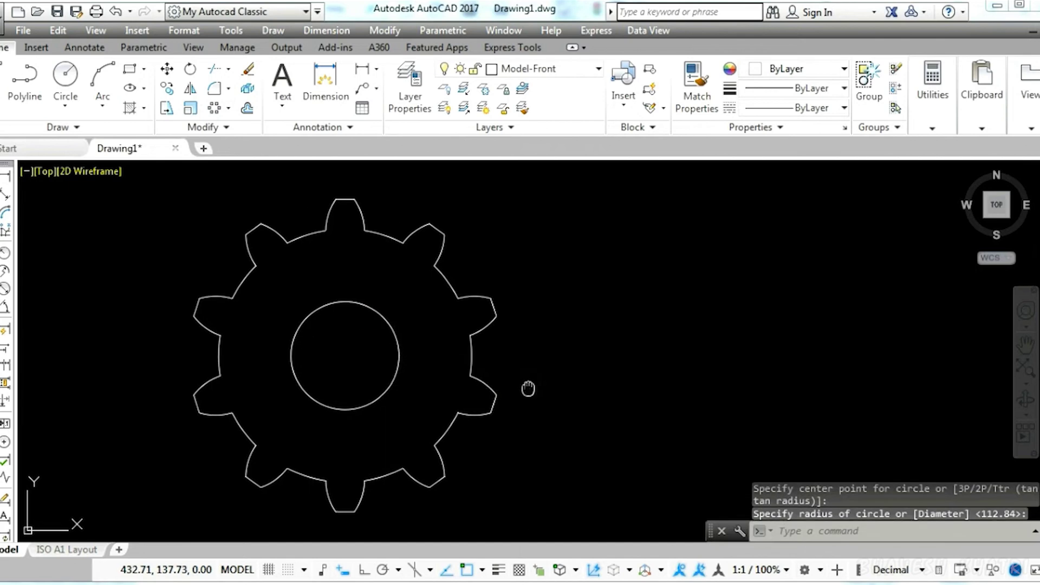
Convert the gear outline and the bore circle into regions.
{"action": "middle_click_drag", "start_coordinate": [529, 388], "coordinate": [495, 382]}
{"action": "type", "text": "re"}
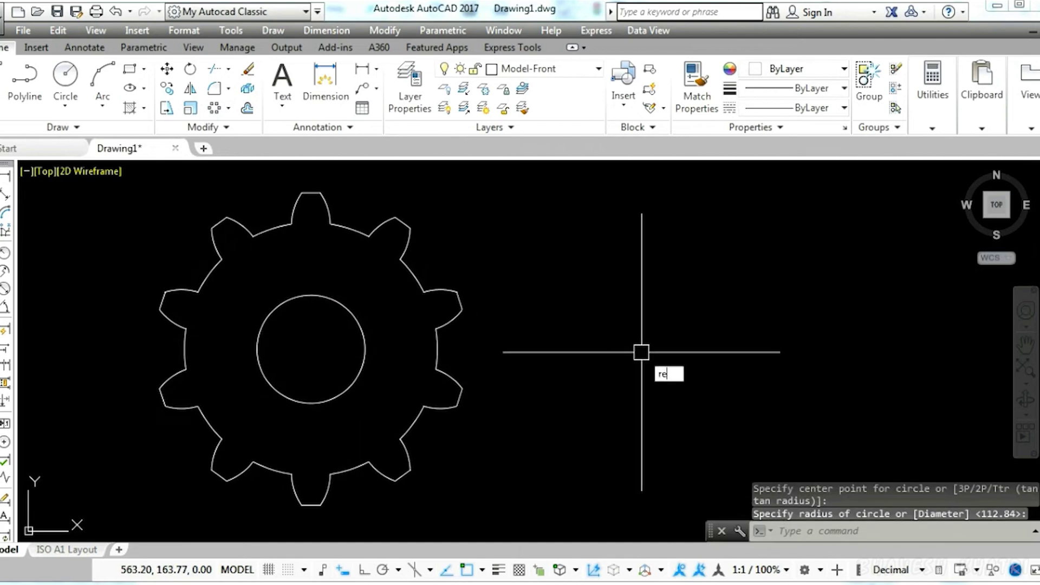
{"action": "type", "text": "g"}
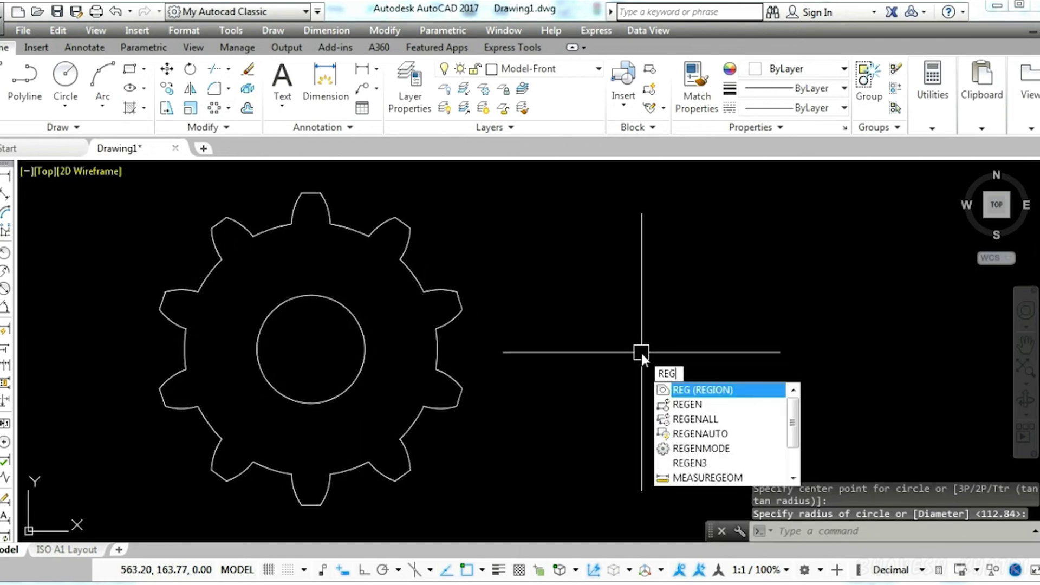
{"action": "key", "text": "Return"}
{"action": "left_click", "coordinate": [602, 528]}
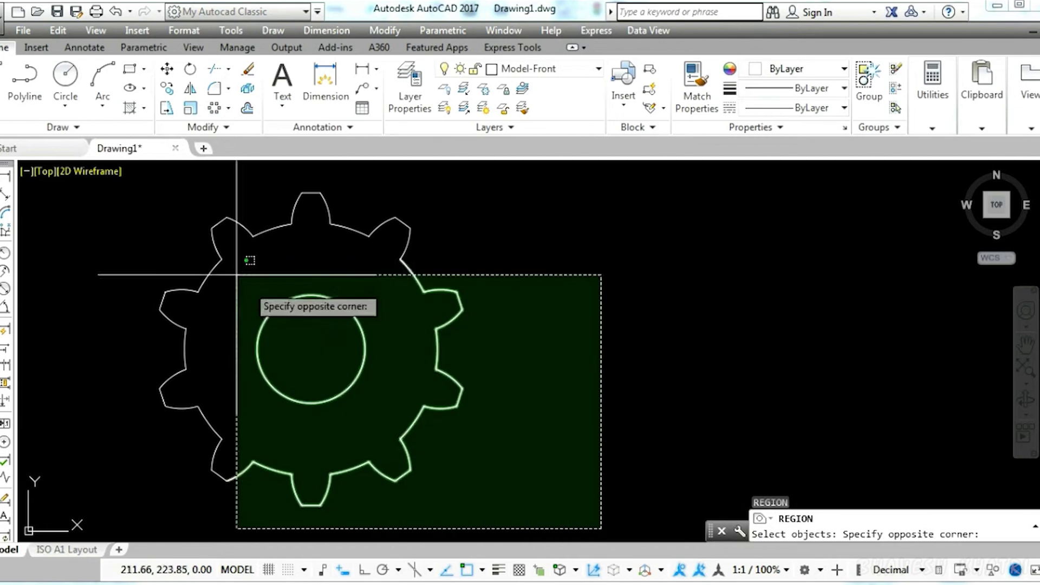
{"action": "left_click", "coordinate": [152, 179]}
{"action": "key", "text": "Return"}
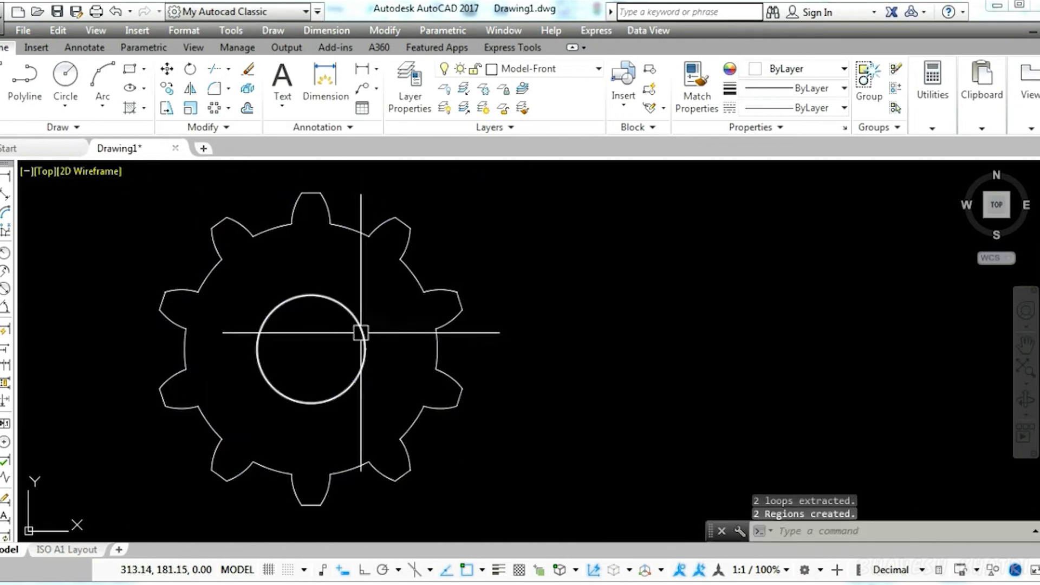
Copy the gear and its bore from the bore's centre, placing them about 252 units horizontally to the right with Ortho on.
{"action": "middle_click_drag", "start_coordinate": [621, 351], "coordinate": [589, 346]}
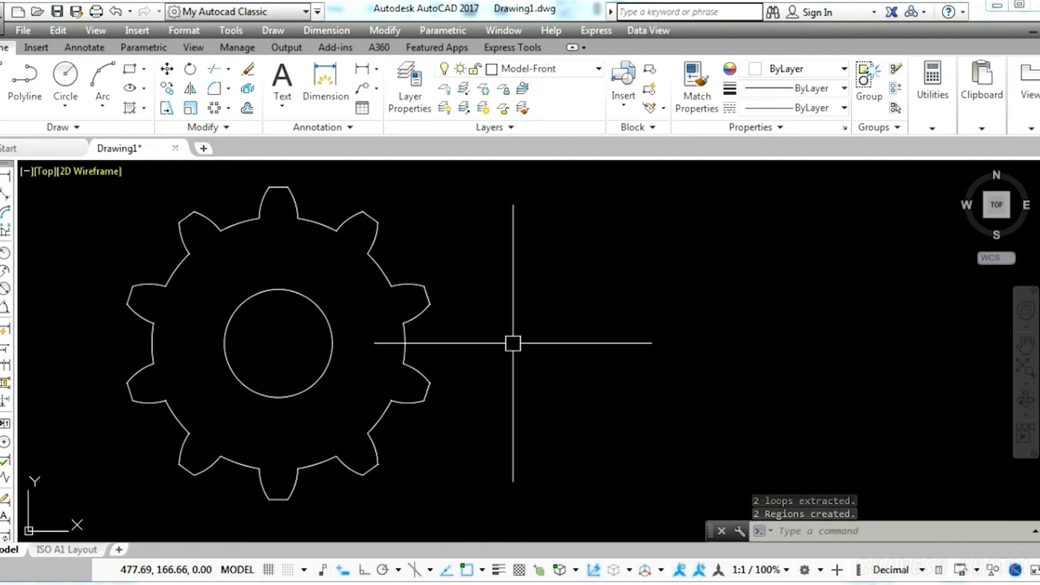
{"action": "type", "text": "co"}
{"action": "key", "text": "Return"}
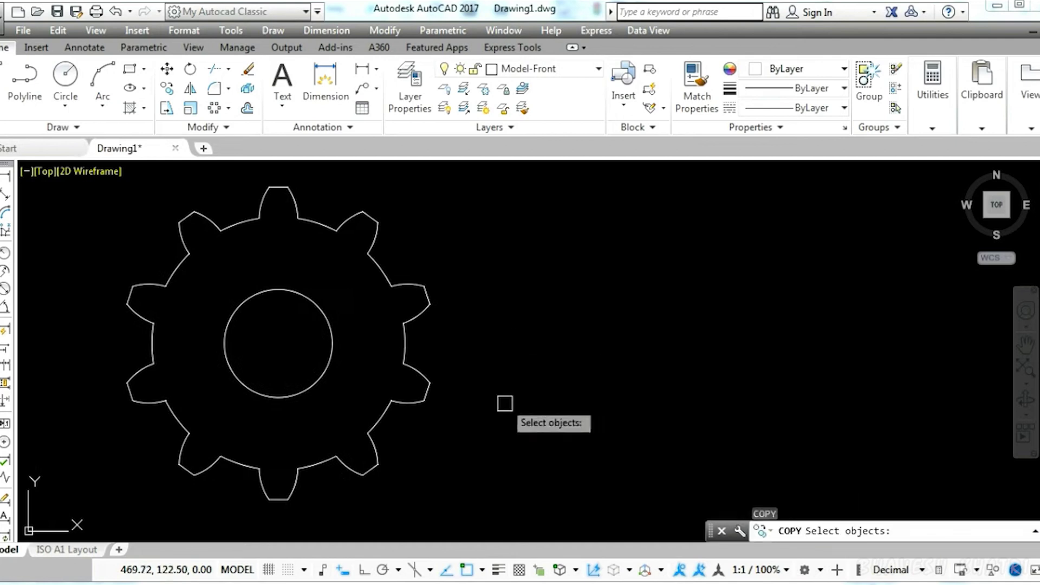
{"action": "left_click", "coordinate": [506, 421]}
{"action": "left_click", "coordinate": [142, 253]}
{"action": "key", "text": "Return"}
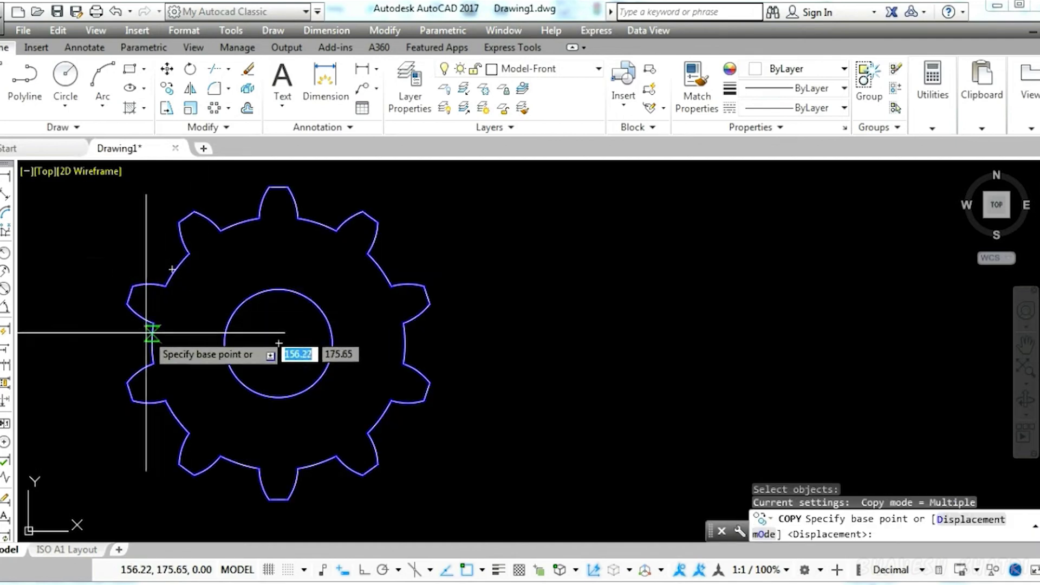
{"action": "left_click", "coordinate": [278, 344]}
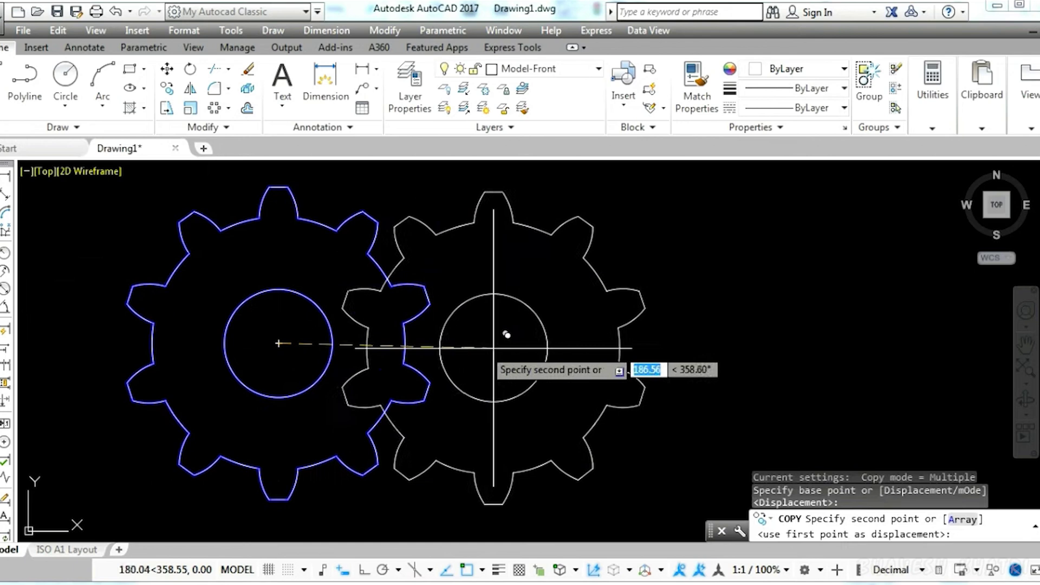
{"action": "key", "text": "F8"}
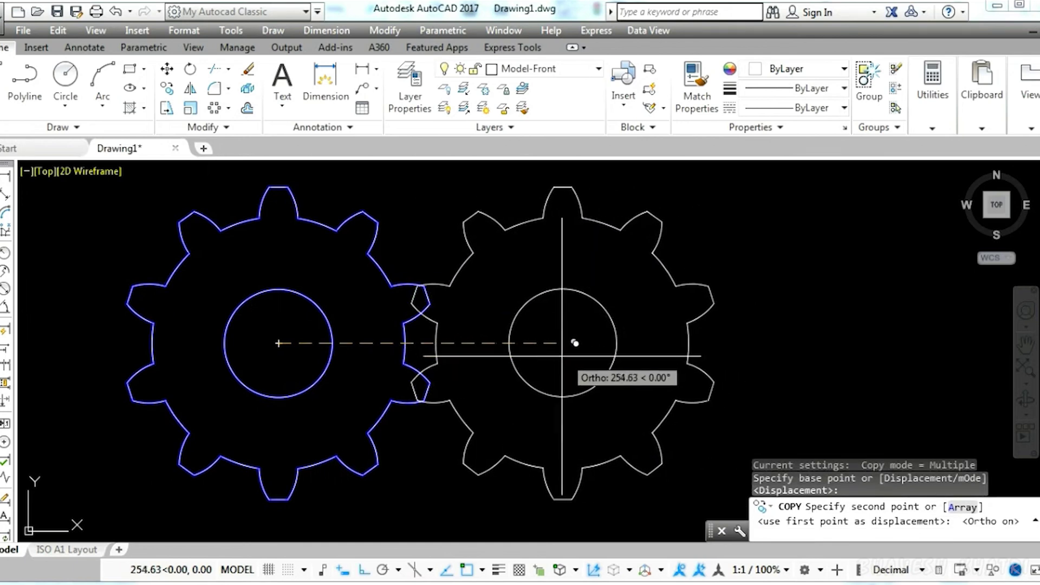
{"action": "left_click", "coordinate": [575, 343]}
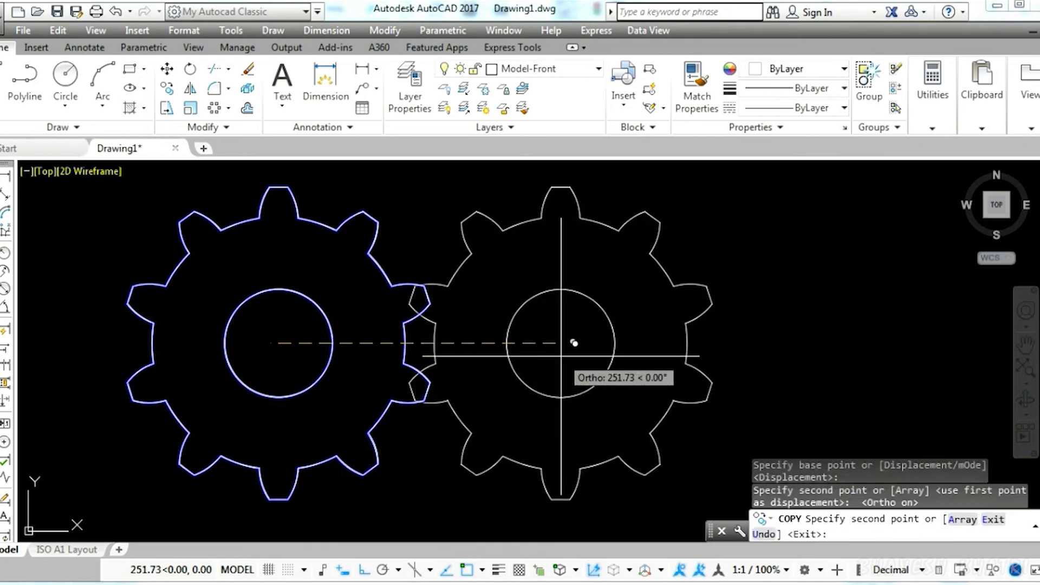
{"action": "key", "text": "Return"}
Rotate the copied gear and its bore about the bore's centre by about 18° with Ortho off so its teeth mesh with the first gear.
{"action": "left_click", "coordinate": [713, 383]}
{"action": "left_click", "coordinate": [609, 362]}
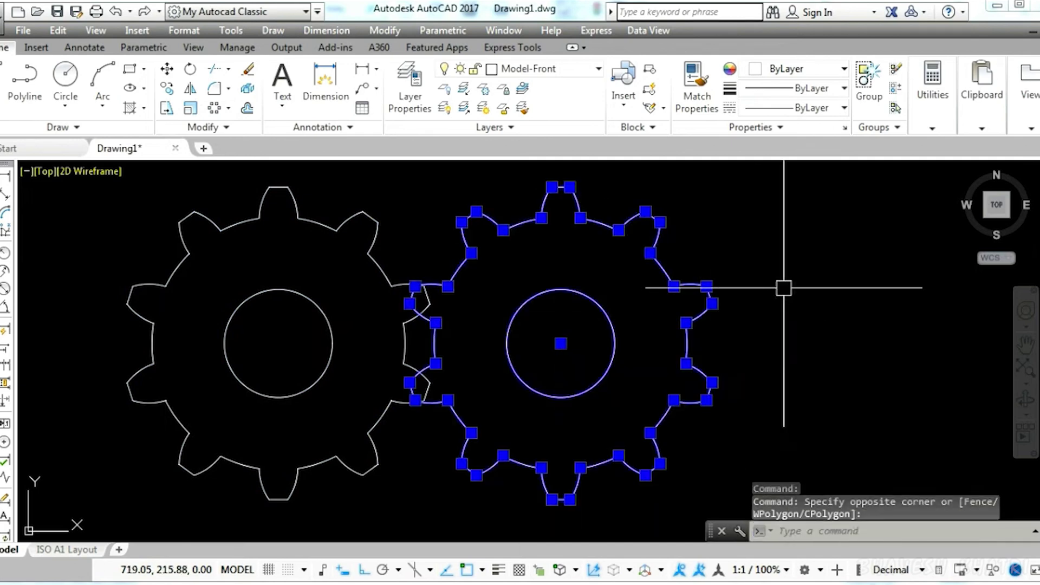
{"action": "type", "text": "ro"}
{"action": "key", "text": "Return"}
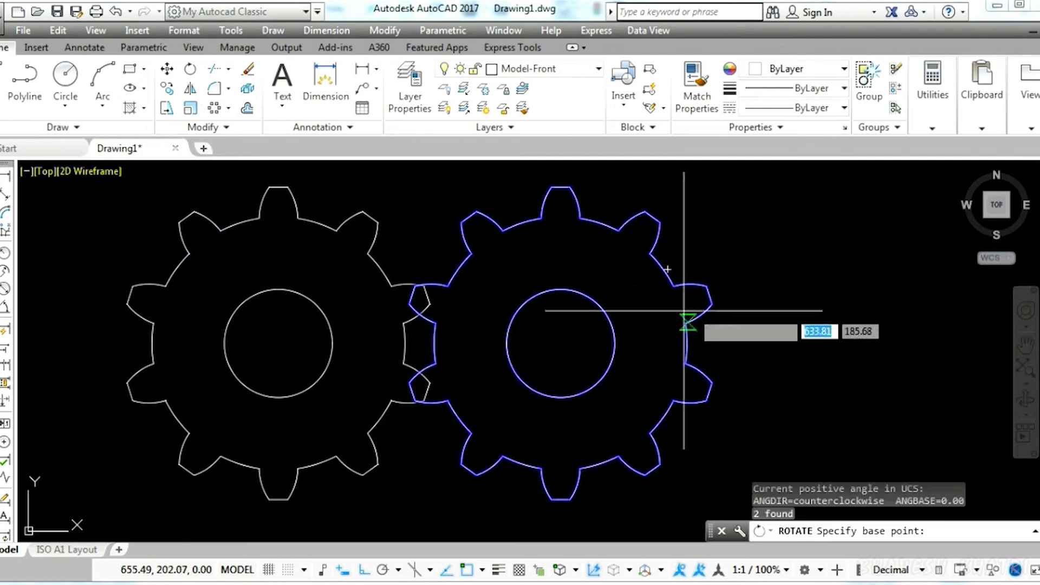
{"action": "left_click", "coordinate": [561, 343]}
{"action": "key", "text": "F8"}
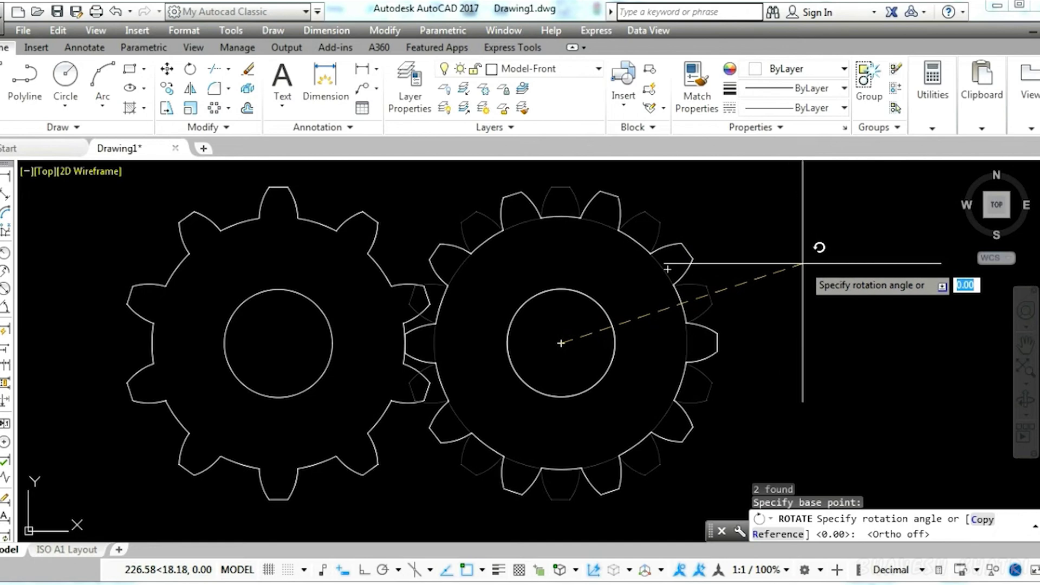
{"action": "left_click", "coordinate": [803, 264]}
Move the rotated gear and its bore about 4.5 units horizontally away from the first gear with Ortho on.
{"action": "scroll", "coordinate": [406, 343], "scroll_direction": "up", "scroll_amount": 8}
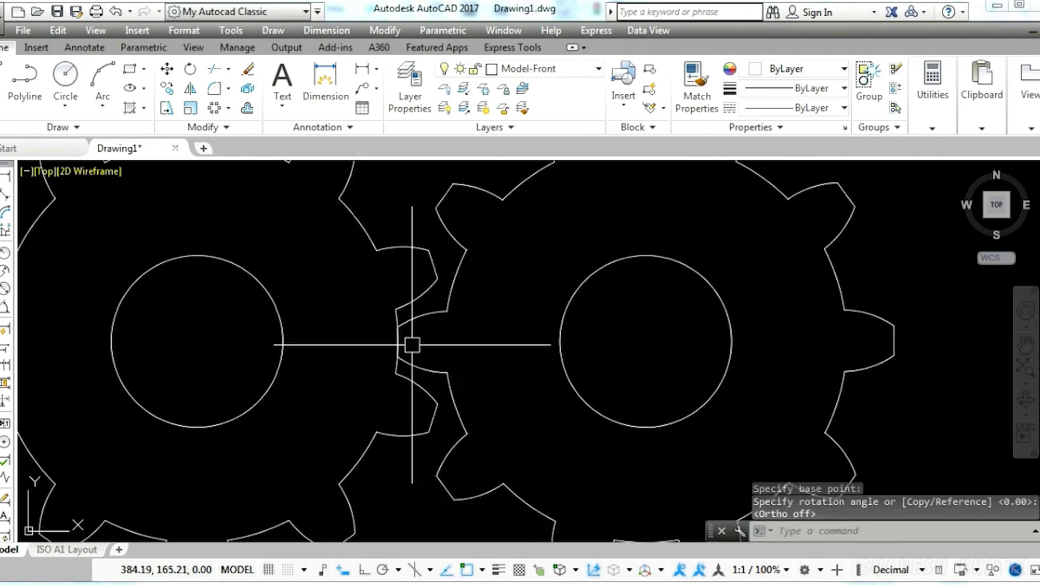
{"action": "scroll", "coordinate": [360, 343], "scroll_direction": "down", "scroll_amount": 8}
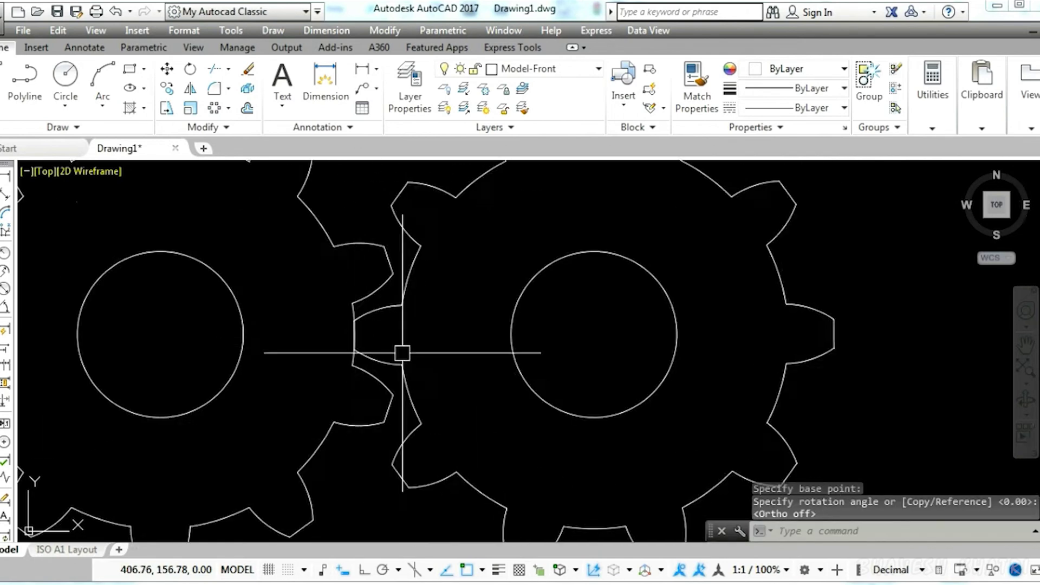
{"action": "left_click", "coordinate": [691, 429]}
{"action": "left_click", "coordinate": [477, 239]}
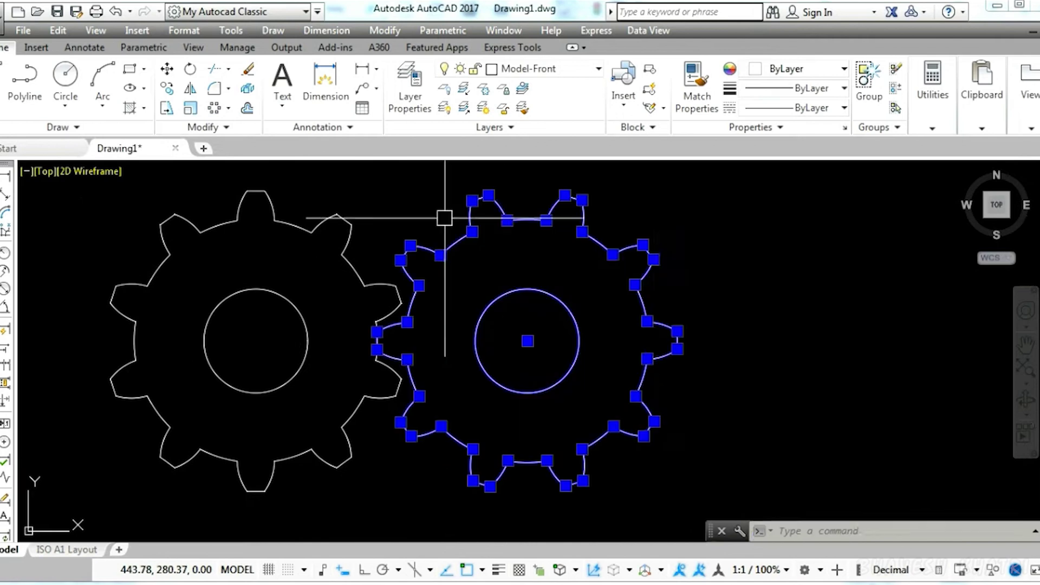
{"action": "key", "text": "Return"}
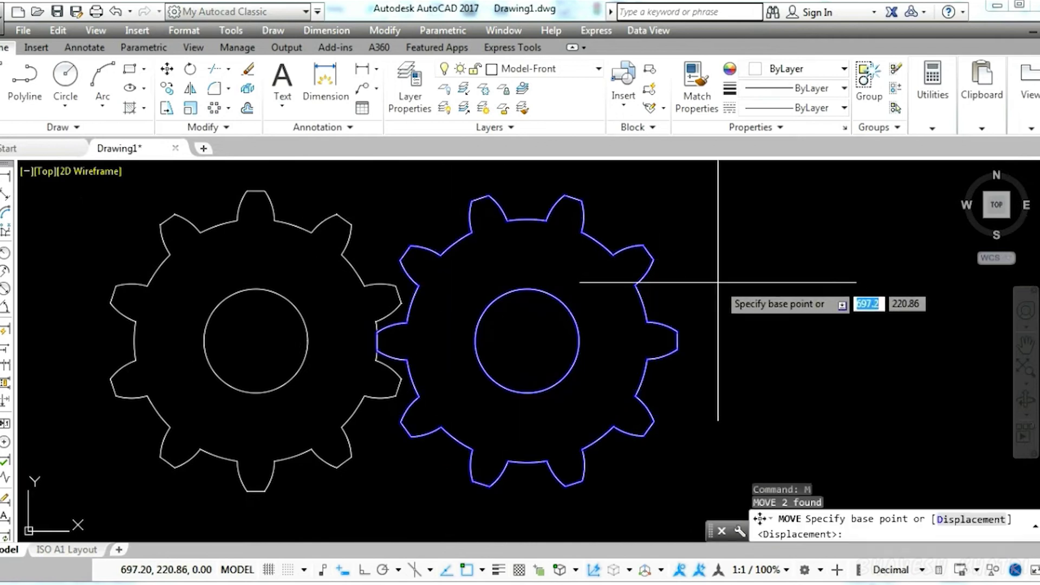
{"action": "left_click", "coordinate": [721, 282]}
{"action": "key", "text": "F8"}
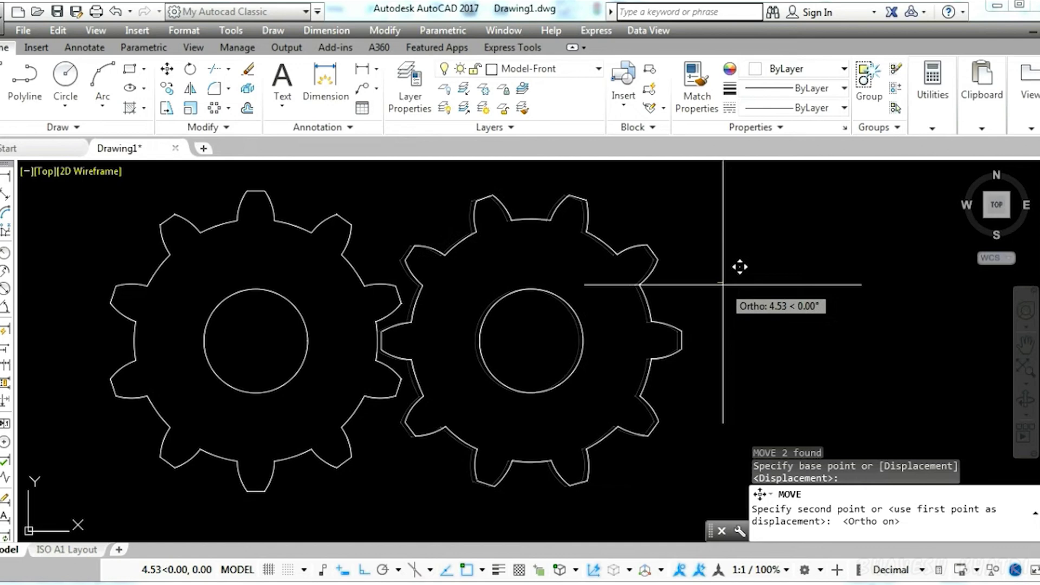
{"action": "left_click", "coordinate": [722, 280]}
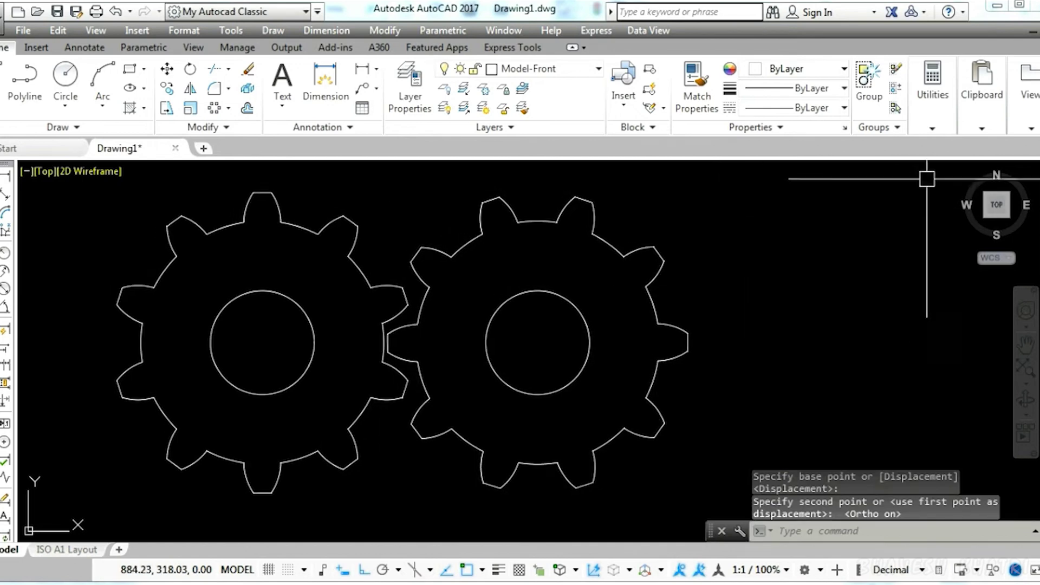
Switch to an isometric view and extrude both gear outlines and both bore circles to a height of 40.
{"action": "left_click", "coordinate": [986, 217]}
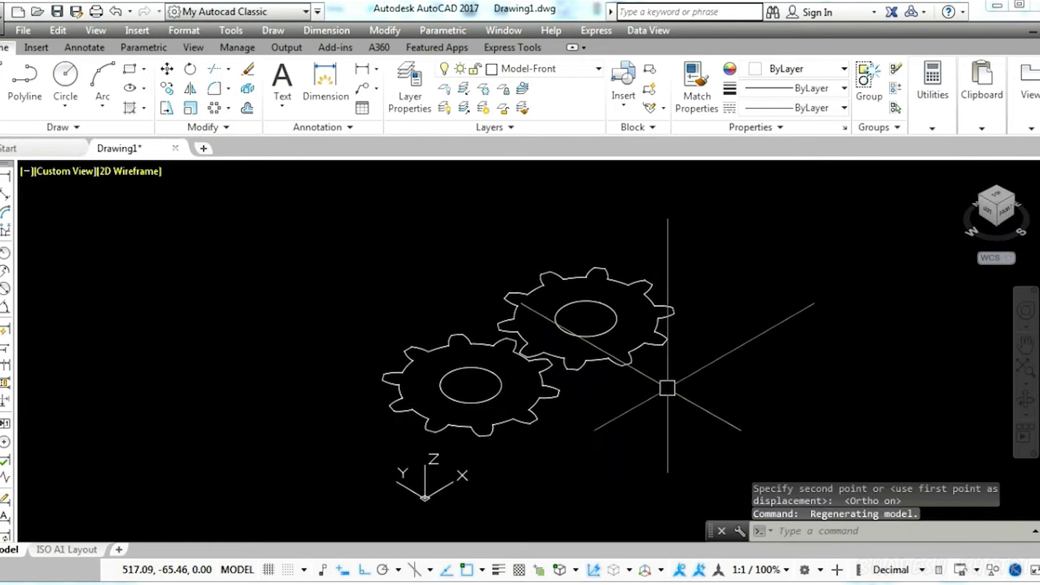
{"action": "scroll", "coordinate": [726, 315], "scroll_direction": "up", "scroll_amount": 3}
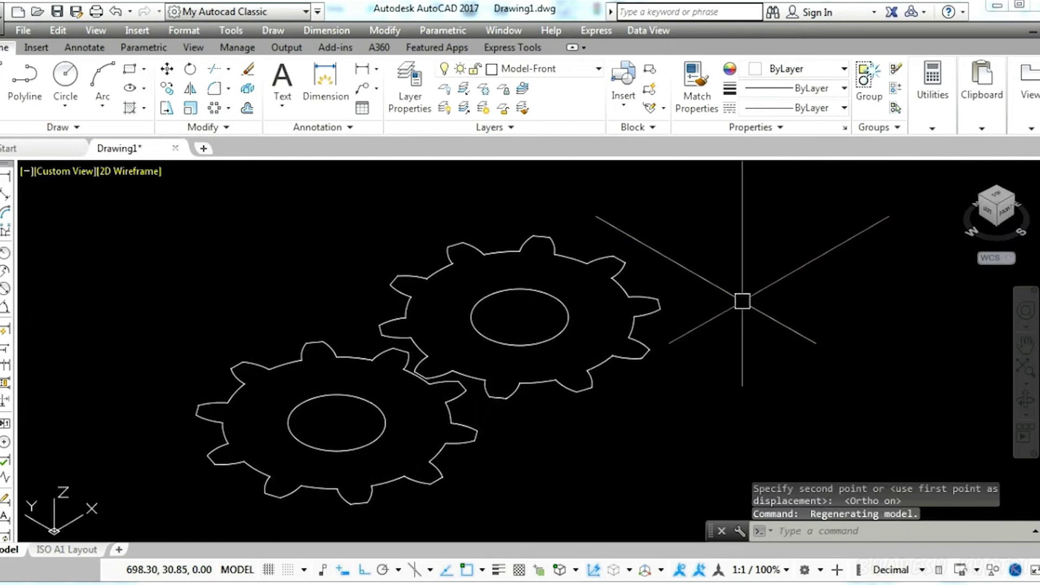
{"action": "key", "text": "Return"}
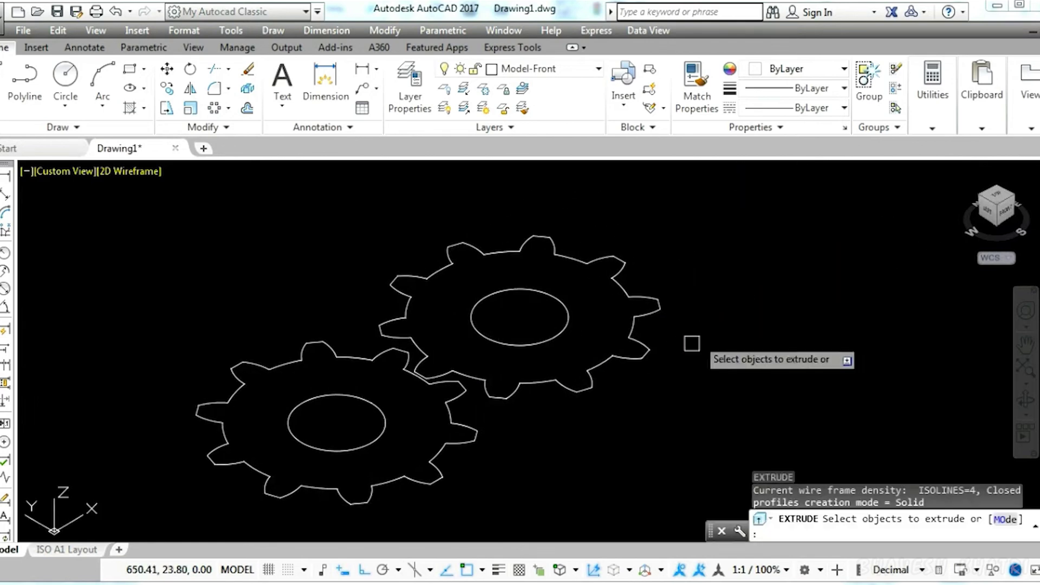
{"action": "left_click", "coordinate": [655, 413]}
{"action": "left_click", "coordinate": [254, 276]}
{"action": "key", "text": "Return"}
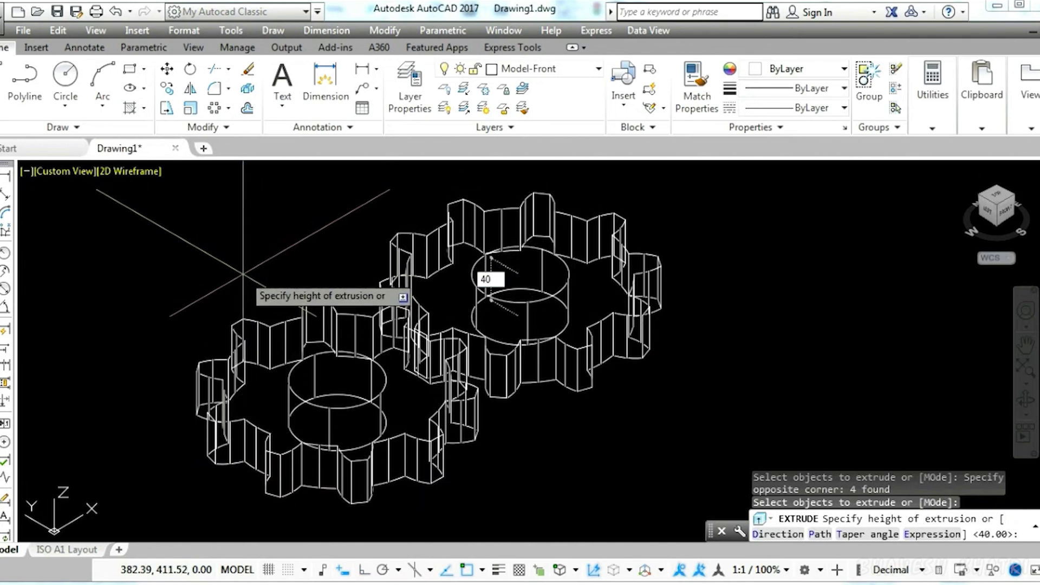
{"action": "key", "text": "Return"}
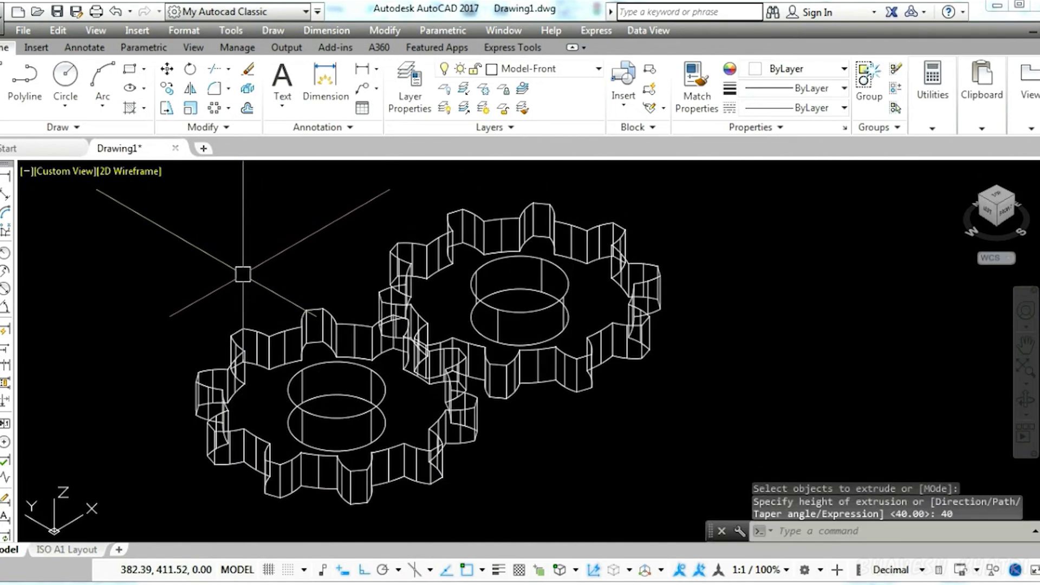
Set the visual style to Shaded and subtract the bore cylinder from the original gear.
{"action": "left_click", "coordinate": [138, 171]}
{"action": "left_click", "coordinate": [190, 285]}
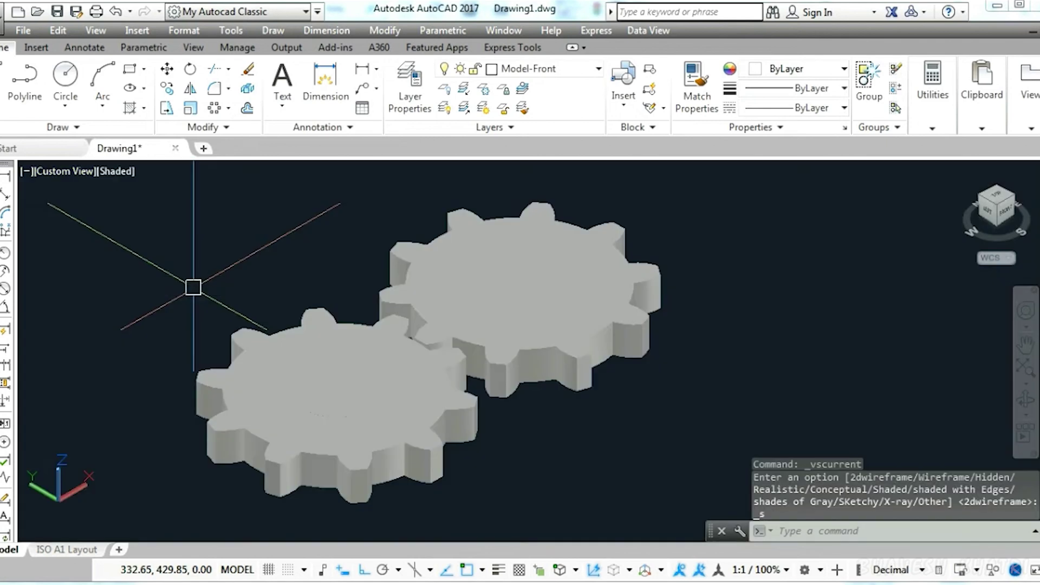
{"action": "type", "text": "U"}
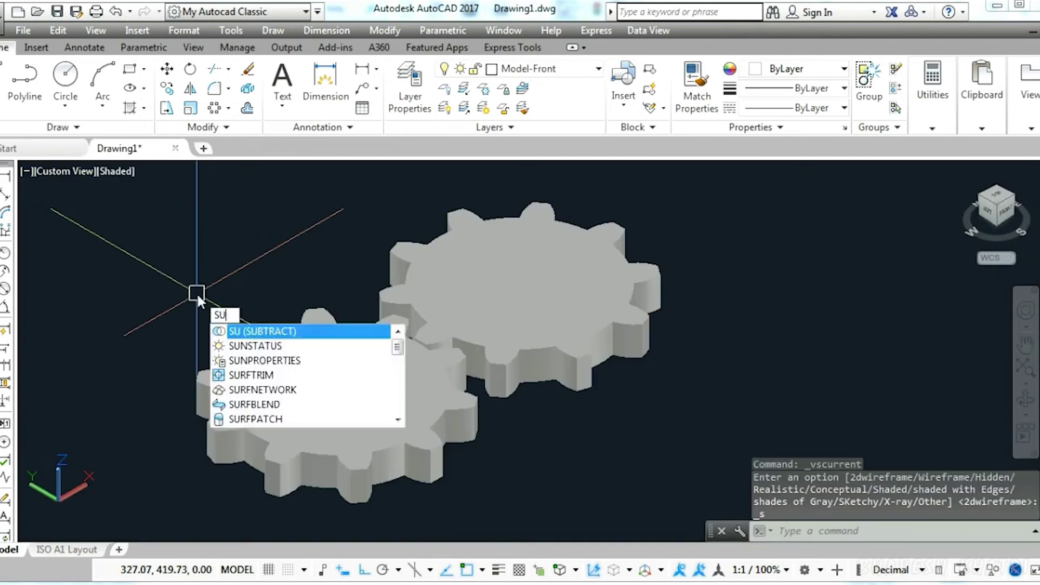
{"action": "key", "text": "Return"}
{"action": "left_click", "coordinate": [200, 378]}
{"action": "key", "text": "Return"}
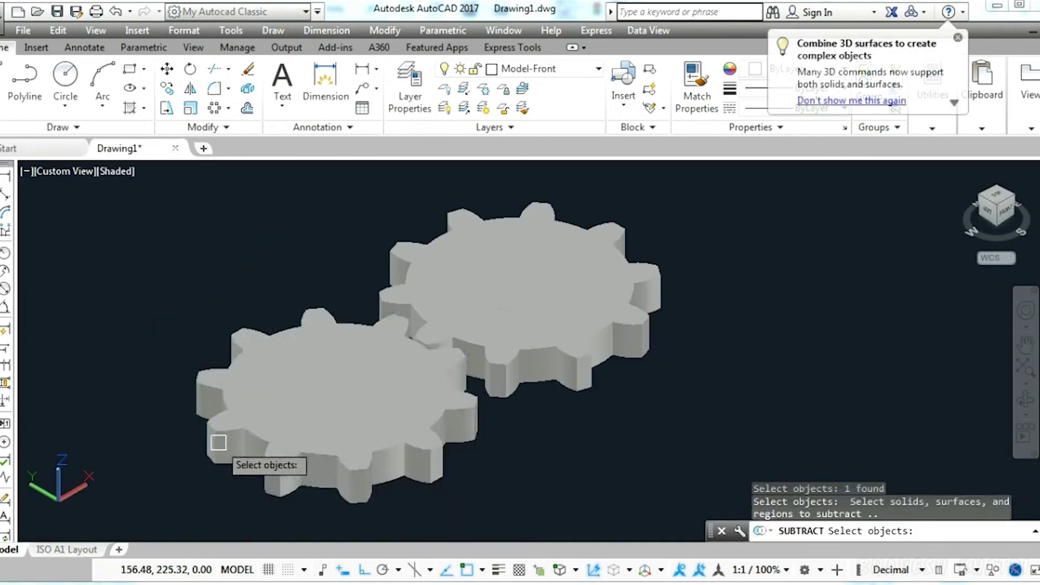
{"action": "left_click", "coordinate": [390, 402]}
{"action": "key", "text": "Return"}
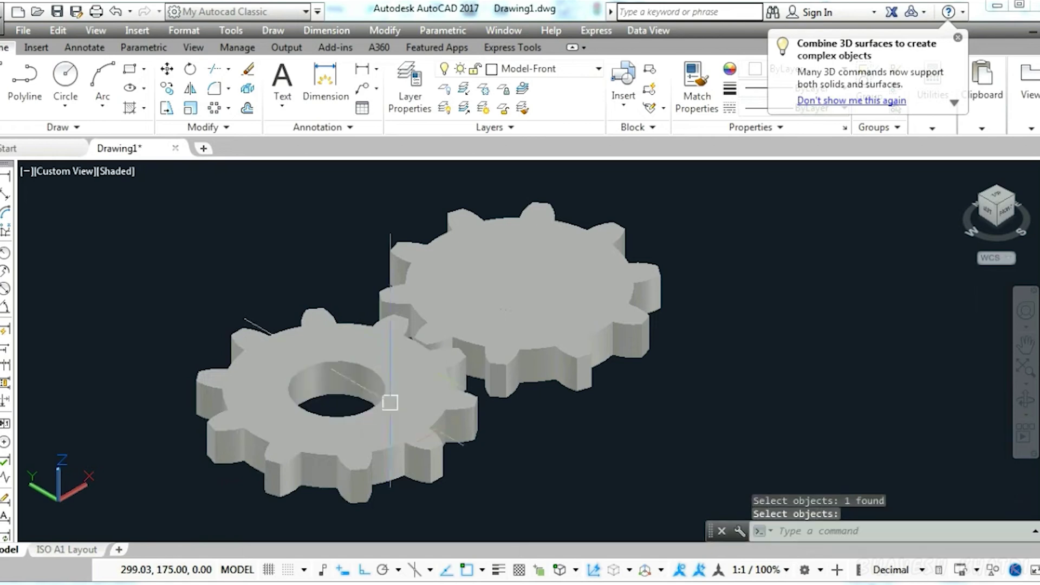
Subtract the bore cylinder from the copied gear's solid.
{"action": "key", "text": "Return"}
{"action": "left_click", "coordinate": [583, 387]}
{"action": "key", "text": "Return"}
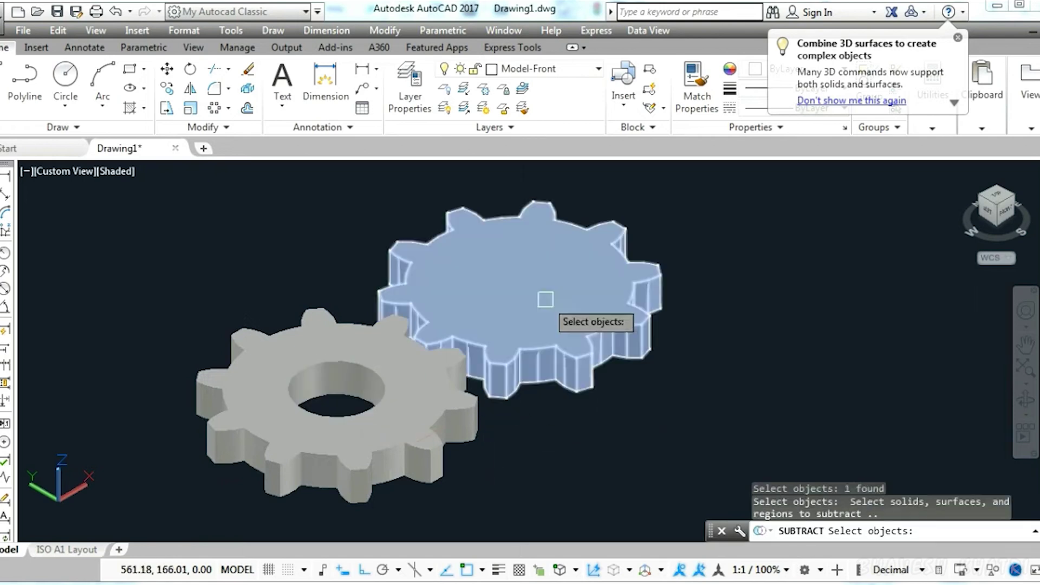
{"action": "left_click", "coordinate": [522, 280]}
{"action": "key", "text": "Return"}
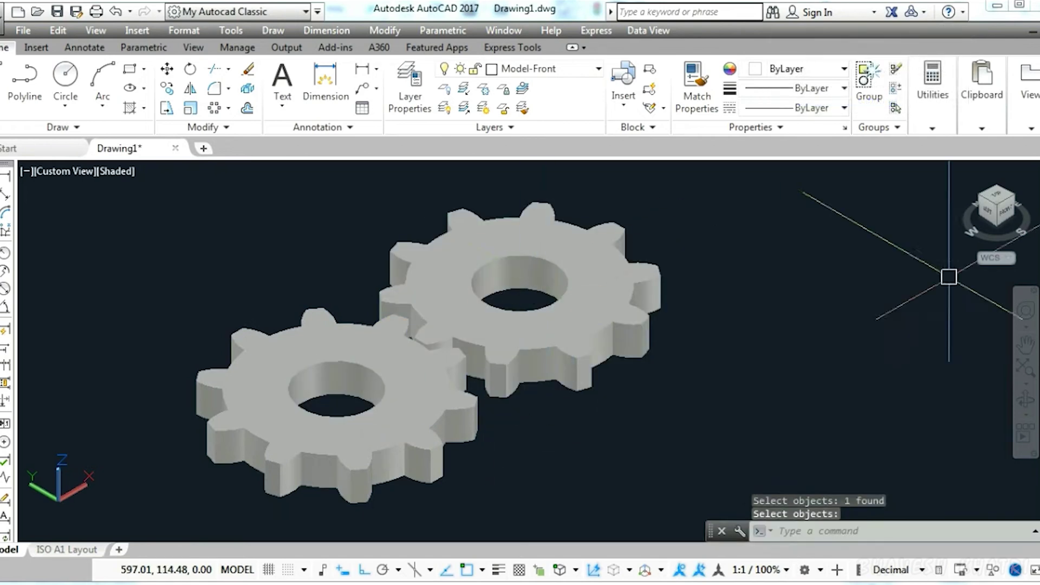
Return to the top view and set the visual style to 2D Wireframe, with both gears filling the view.
{"action": "left_click", "coordinate": [999, 198]}
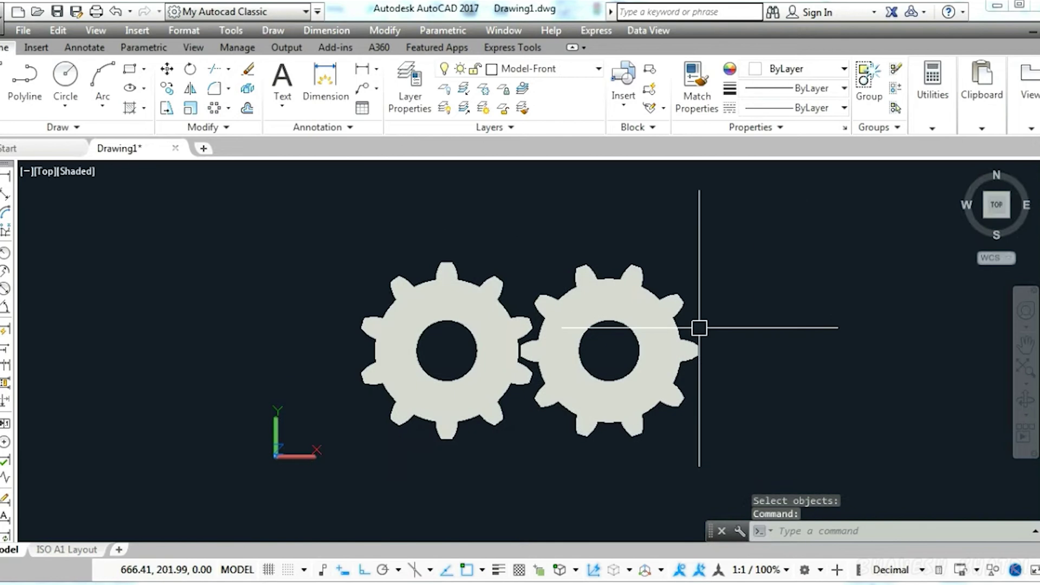
{"action": "scroll", "coordinate": [699, 325], "scroll_direction": "up", "scroll_amount": 3}
{"action": "scroll", "coordinate": [702, 325], "scroll_direction": "down", "scroll_amount": 2}
{"action": "middle_click_drag", "start_coordinate": [702, 325], "coordinate": [686, 329]}
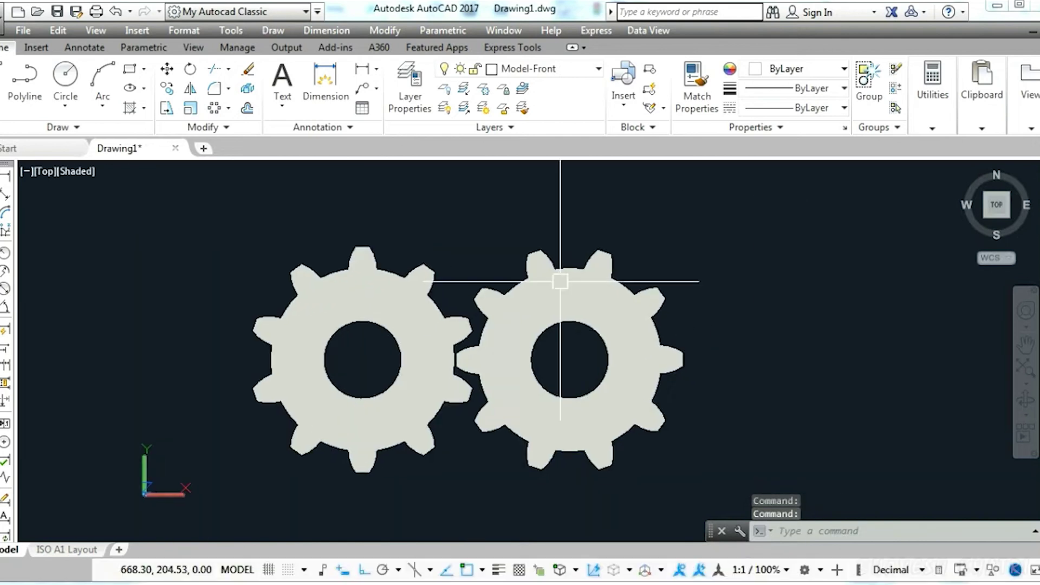
{"action": "left_click", "coordinate": [65, 177]}
{"action": "left_click", "coordinate": [102, 213]}
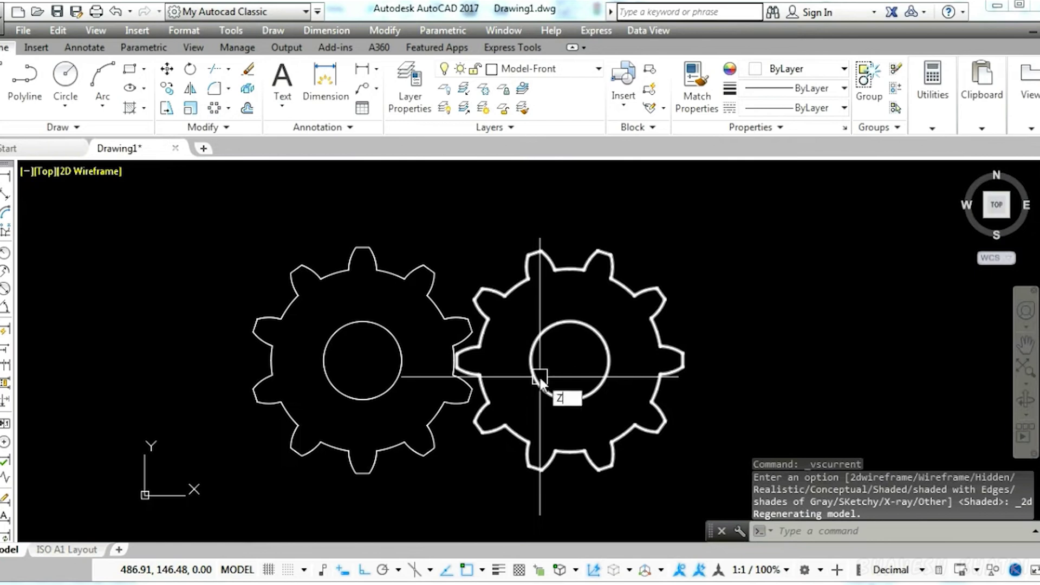
{"action": "type", "text": "Z"}
{"action": "key", "text": "Return"}
{"action": "left_click", "coordinate": [200, 214]}
{"action": "left_click", "coordinate": [766, 476]}
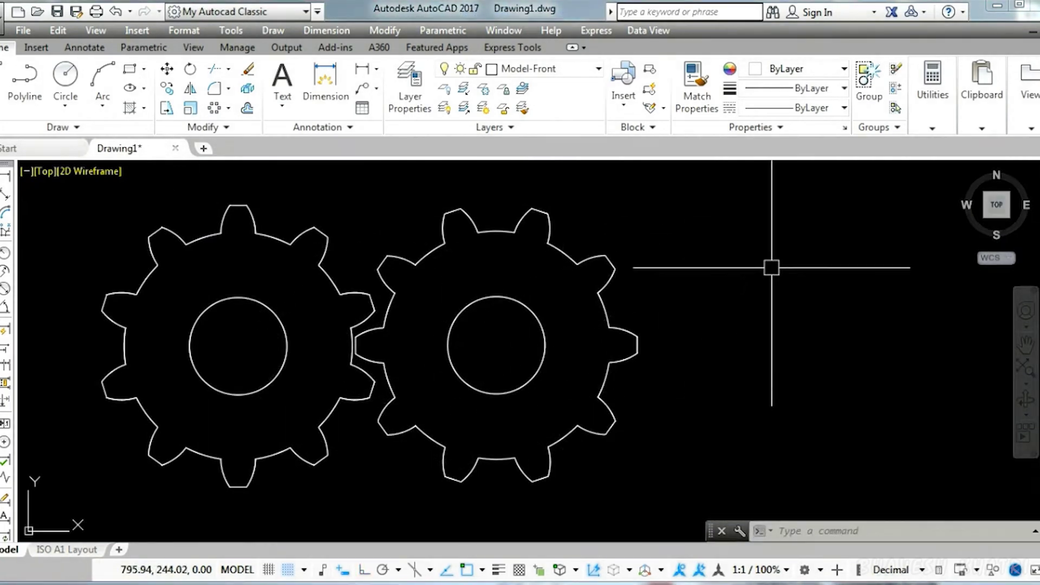
Create a group named 1 containing the right-hand gear.
{"action": "type", "text": "G"}
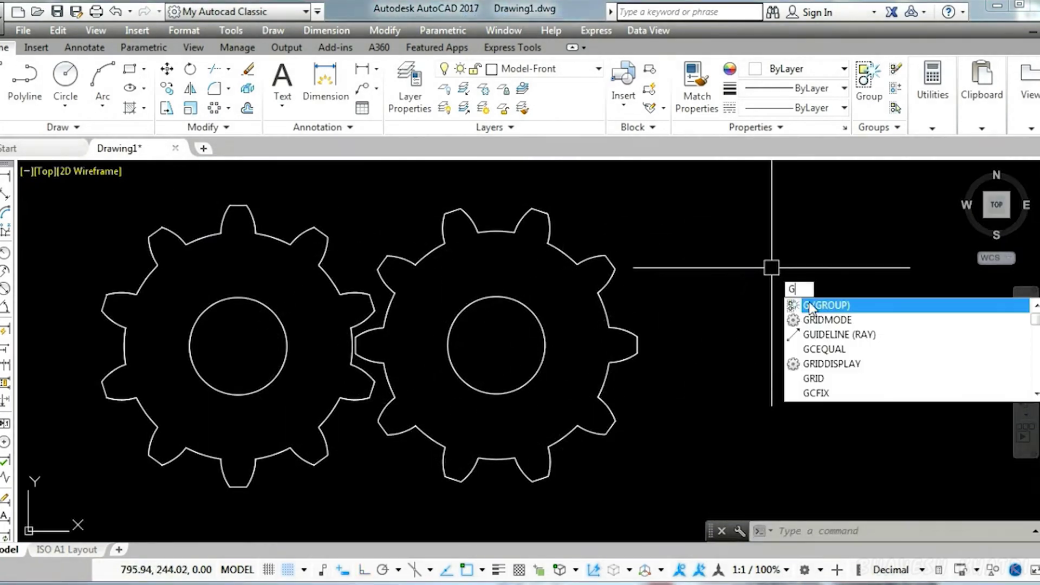
{"action": "left_click", "coordinate": [810, 307]}
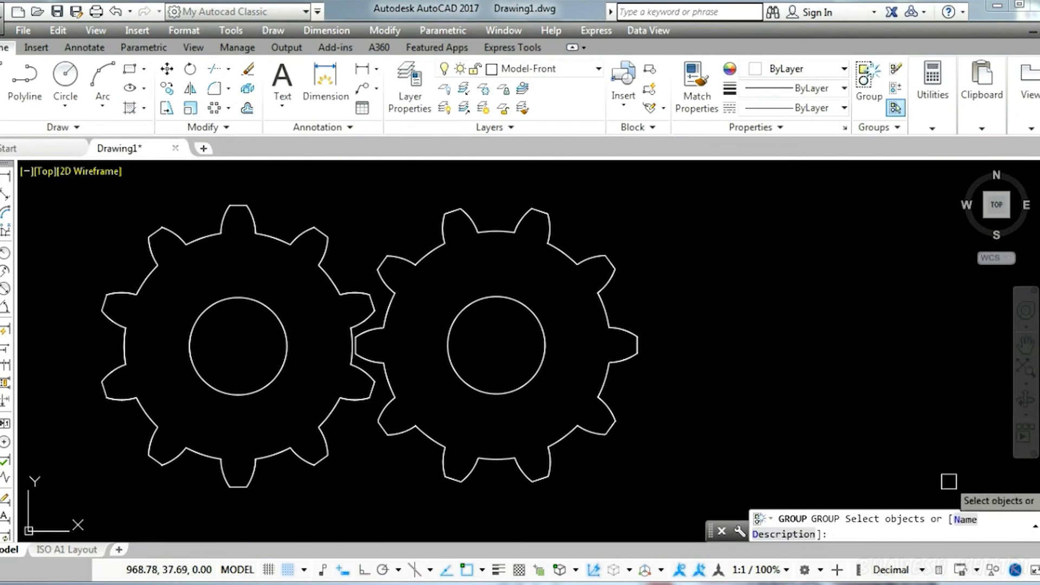
{"action": "left_click", "coordinate": [965, 520]}
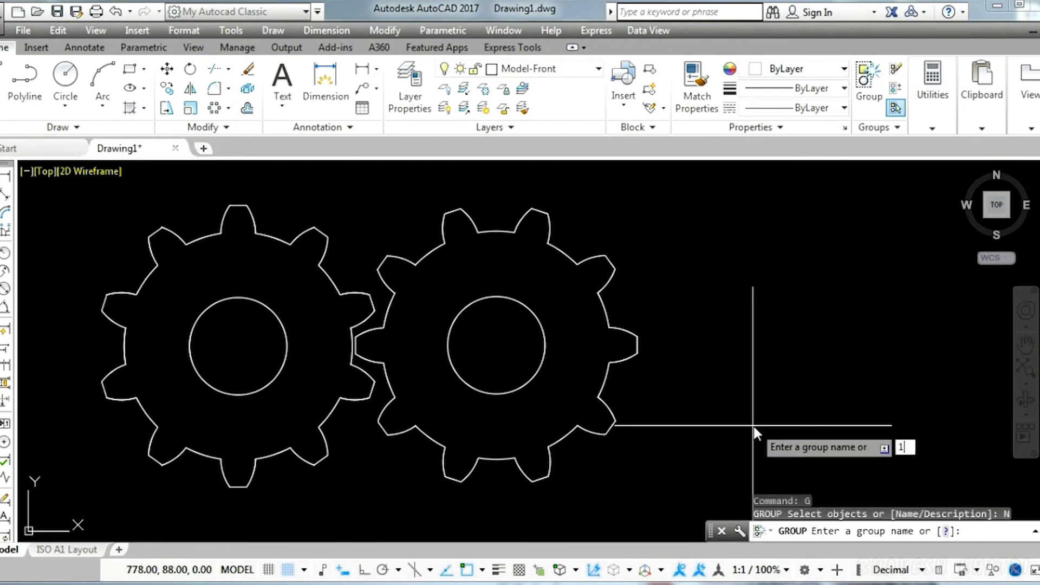
{"action": "key", "text": "Return"}
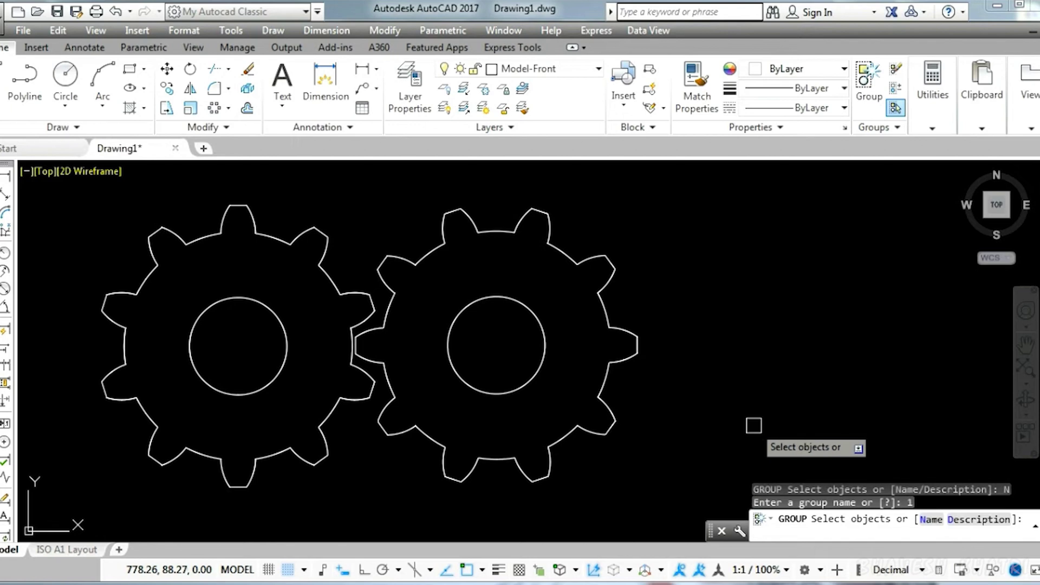
{"action": "left_click", "coordinate": [614, 363]}
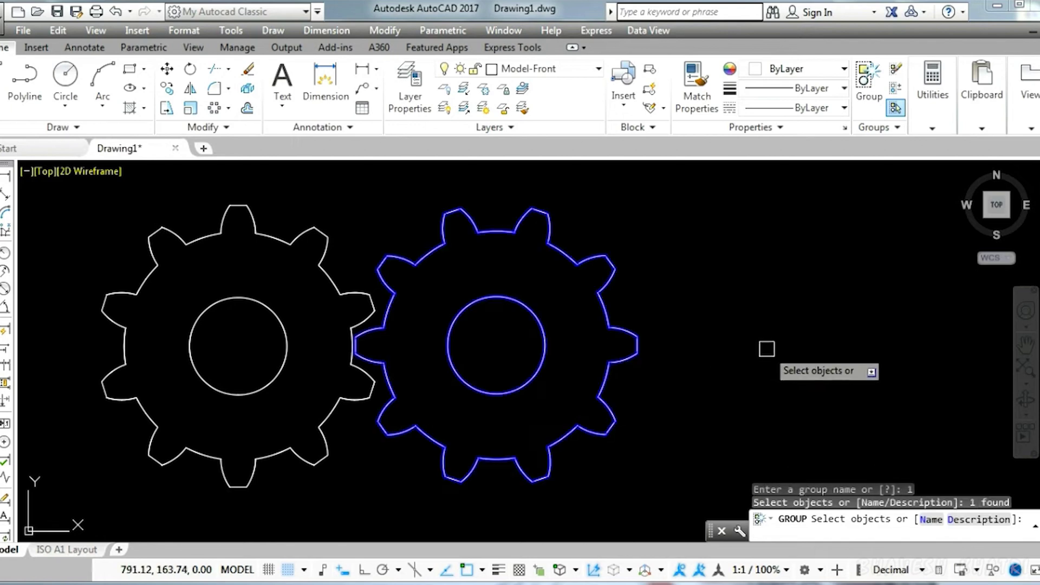
{"action": "key", "text": "Return"}
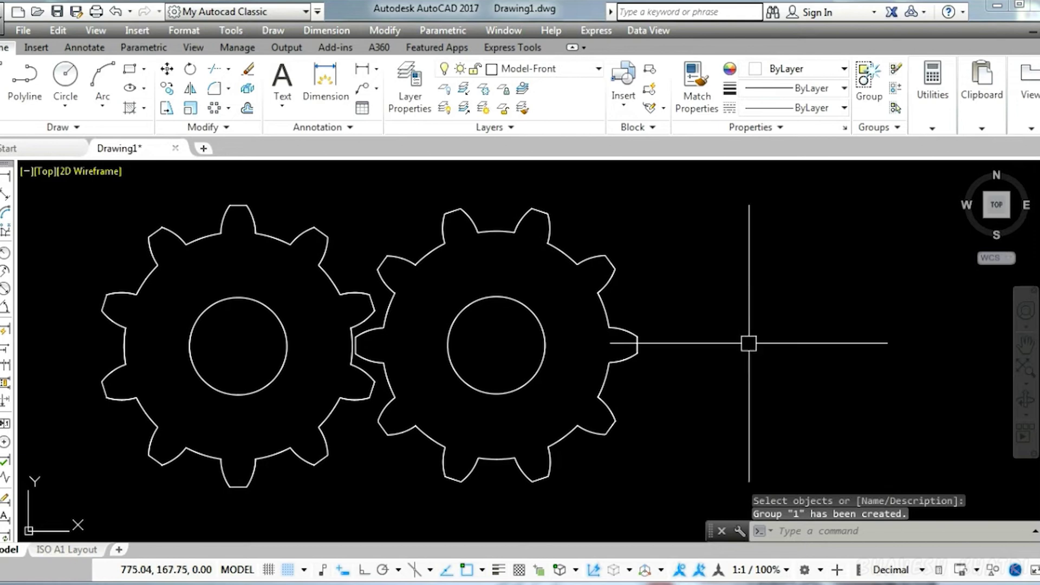
Create a group named 2 containing the left-hand gear.
{"action": "type", "text": "G"}
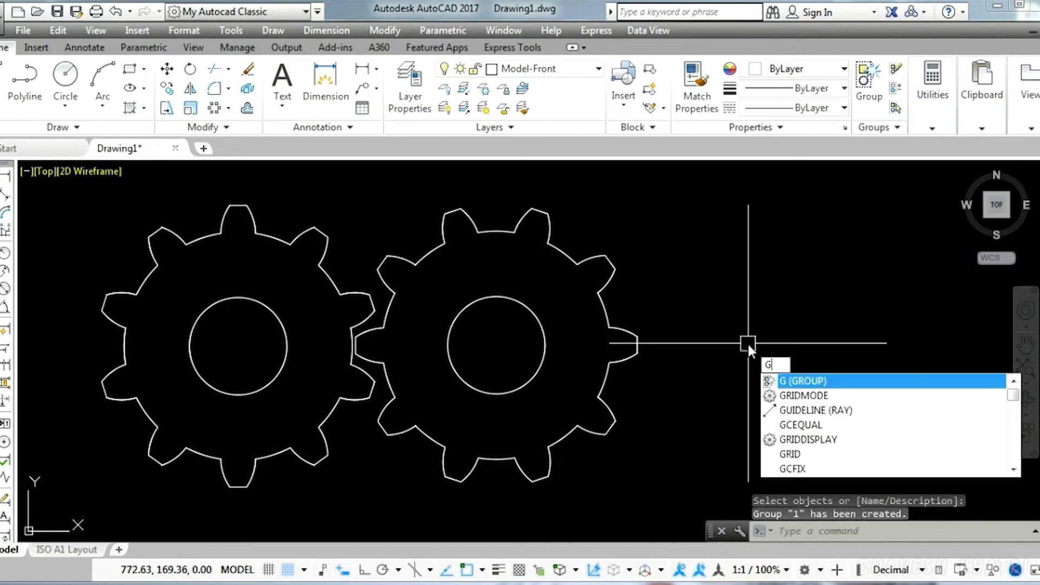
{"action": "key", "text": "Return"}
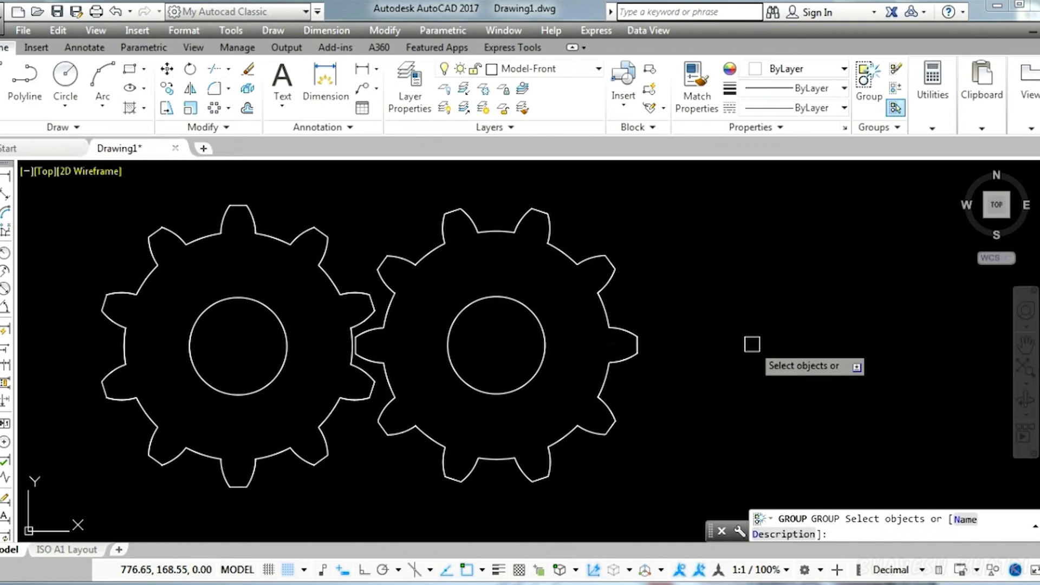
{"action": "left_click", "coordinate": [964, 520]}
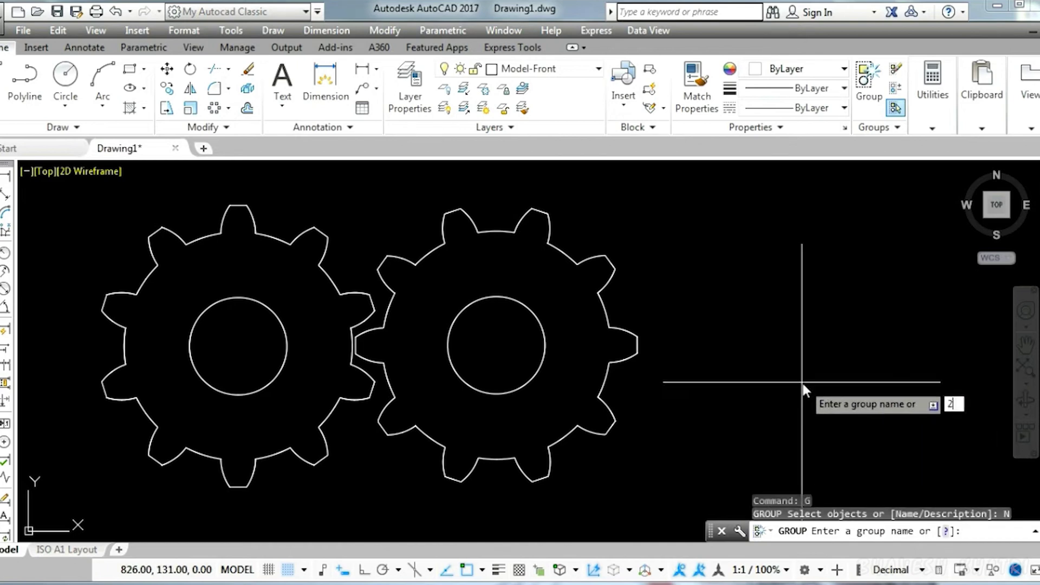
{"action": "type", "text": "2"}
{"action": "key", "text": "Return"}
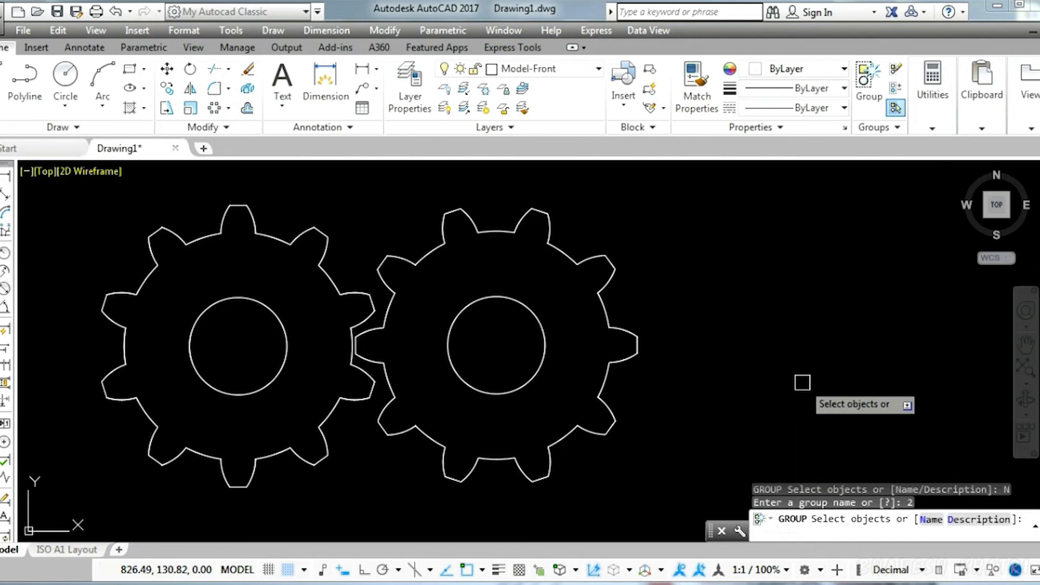
{"action": "left_click", "coordinate": [282, 362]}
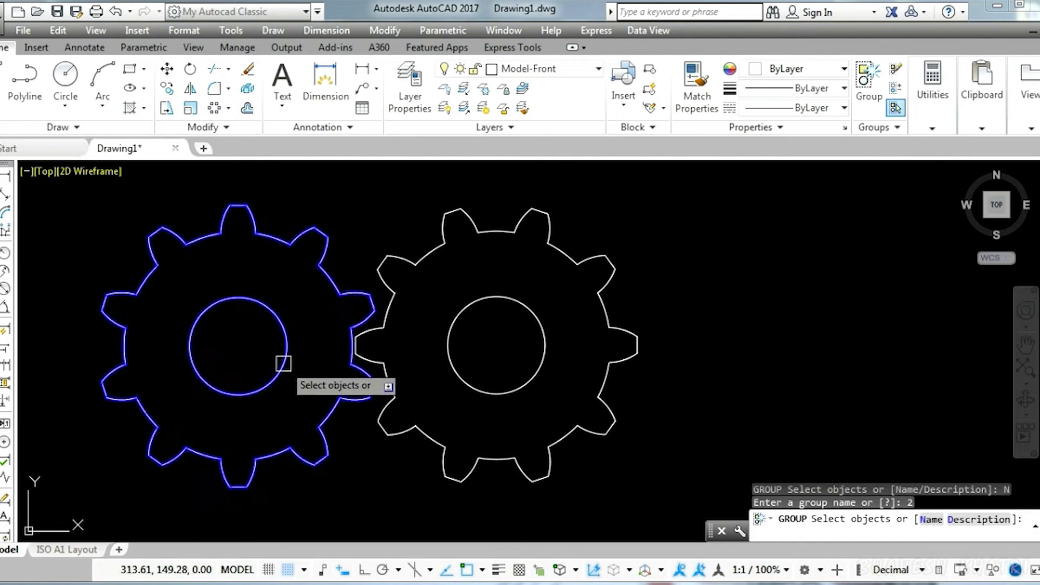
{"action": "key", "text": "Return"}
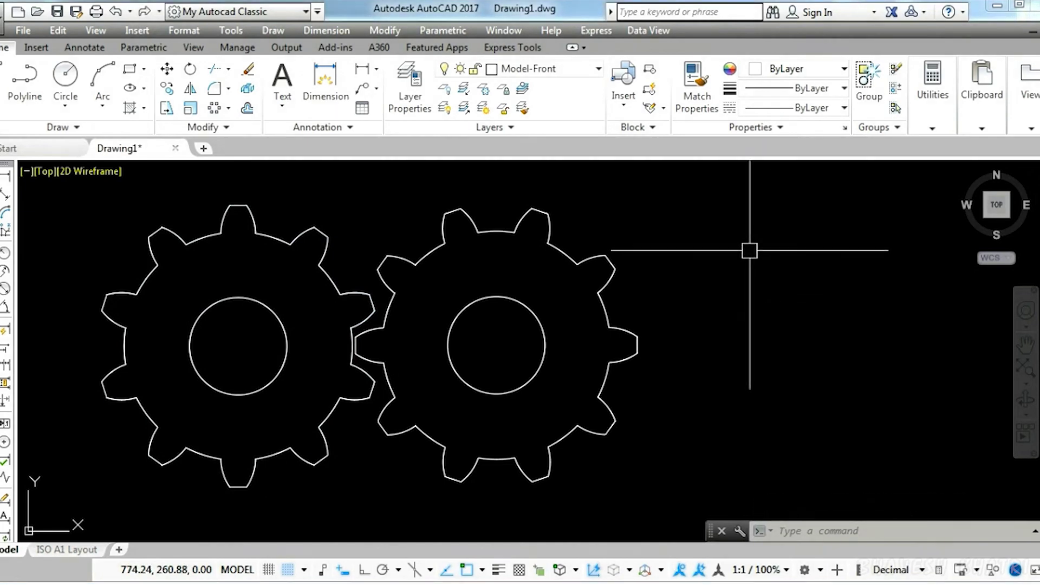
Open Notepad and write the first script lines rotate, g and 1, followed by an empty line.
{"action": "left_click", "coordinate": [3, 584]}
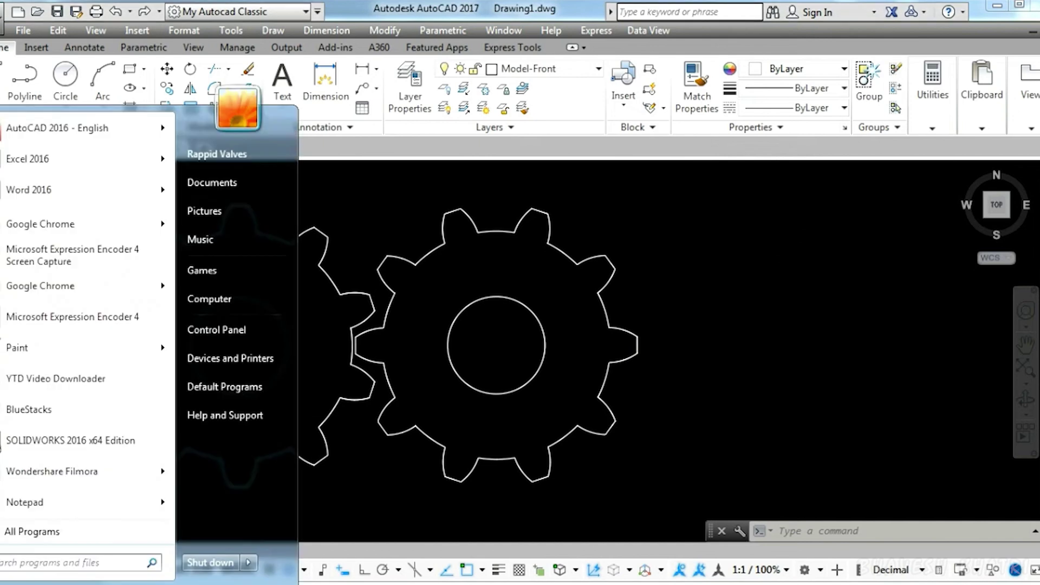
{"action": "left_click", "coordinate": [25, 502]}
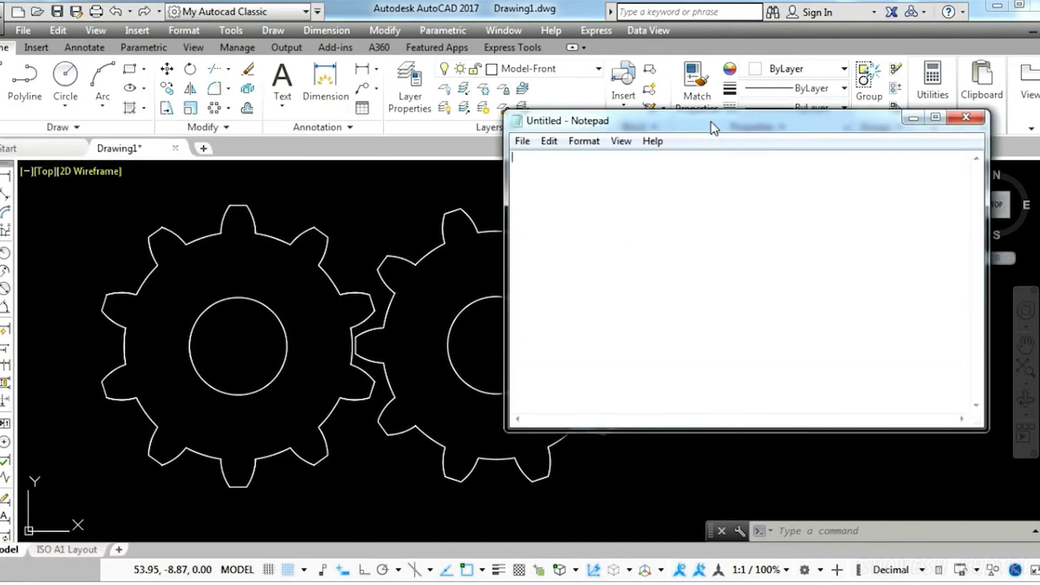
{"action": "left_click_drag", "start_coordinate": [714, 128], "coordinate": [717, 109]}
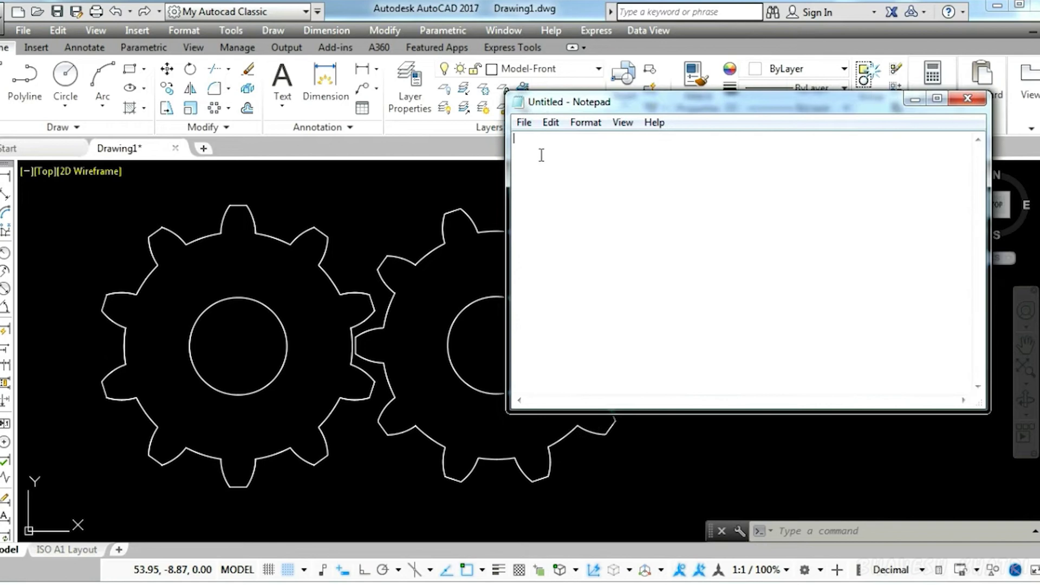
{"action": "type", "text": "ro"}
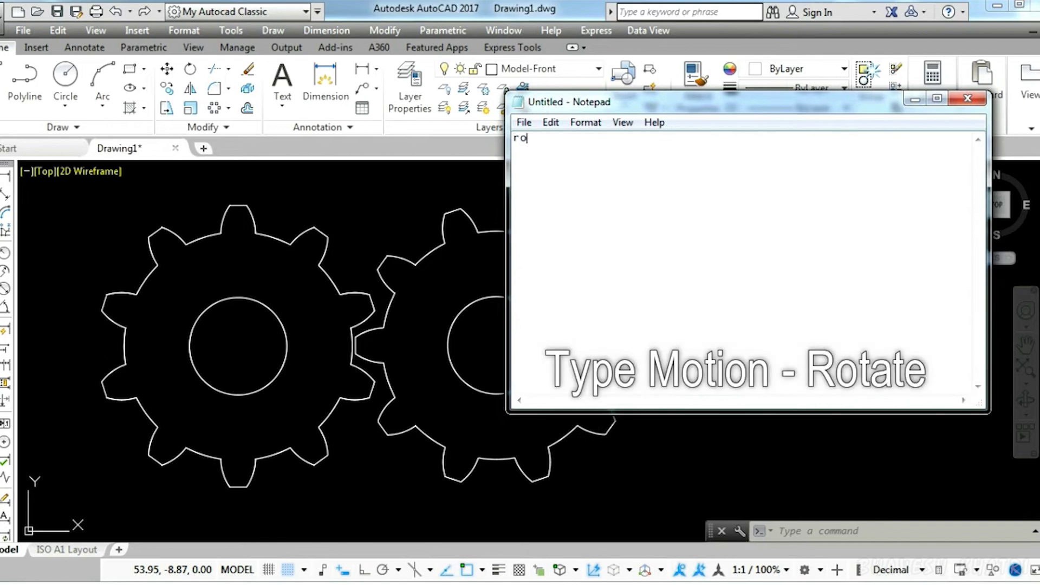
{"action": "type", "text": "tate "}
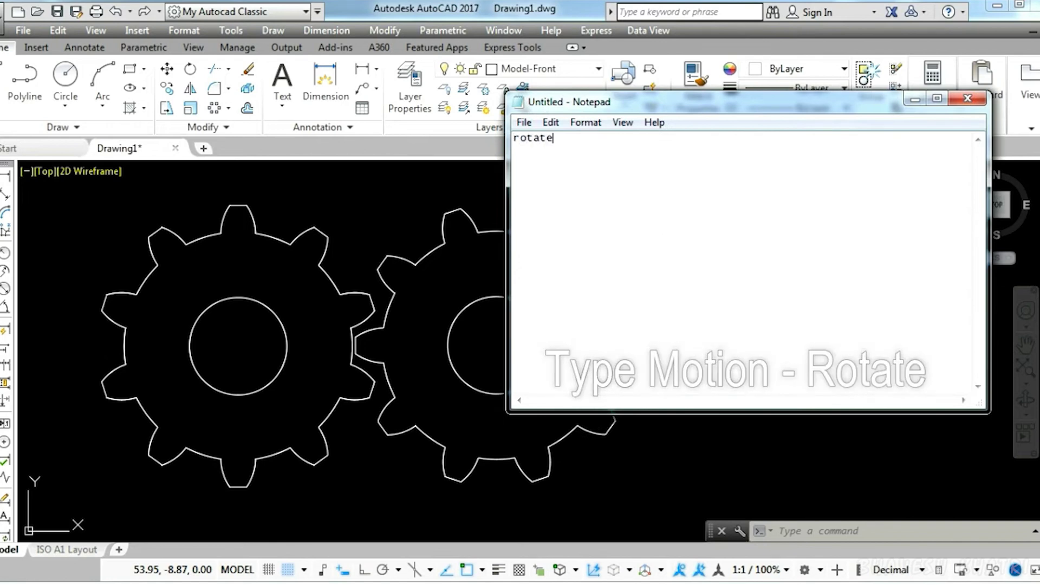
{"action": "type", "text": "g "}
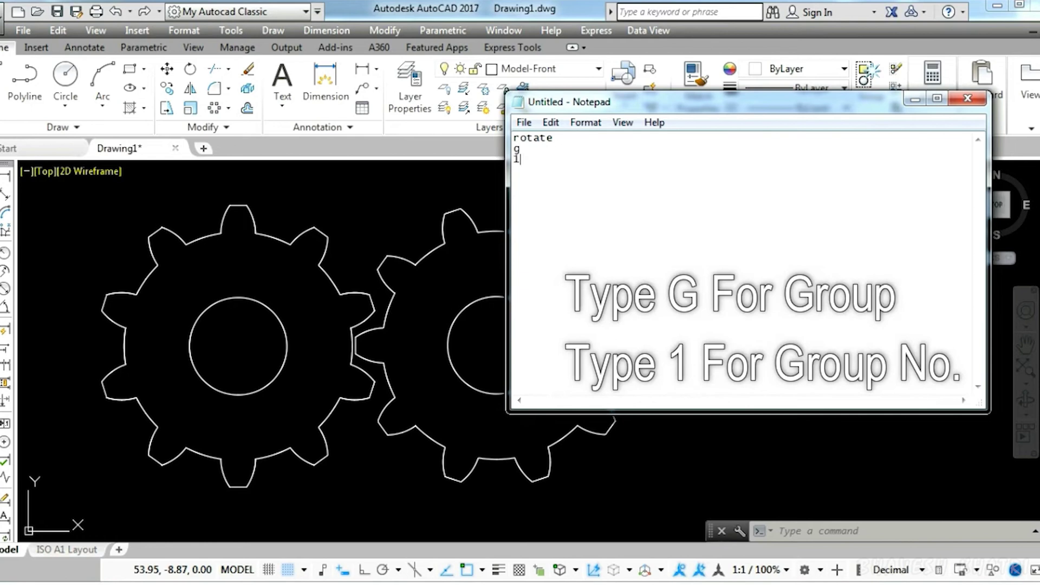
{"action": "type", "text": "1"}
{"action": "key", "text": "Return"}
{"action": "key", "text": "Return"}
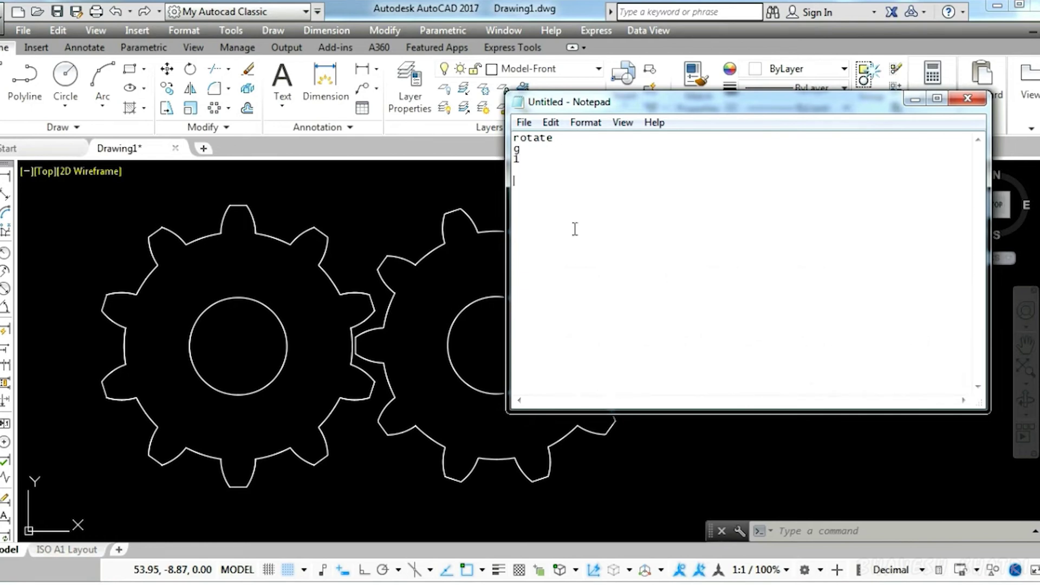
Switch back to AutoCAD, identify the centre point of the right-hand gear's bore with ID and copy its X and Y coordinates.
{"action": "left_click", "coordinate": [493, 194]}
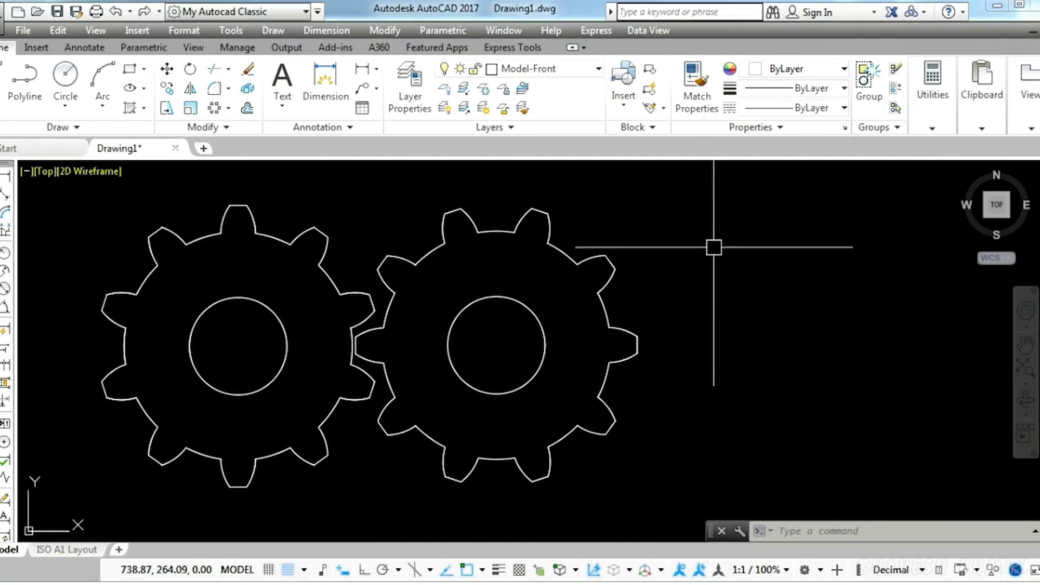
{"action": "type", "text": "g"}
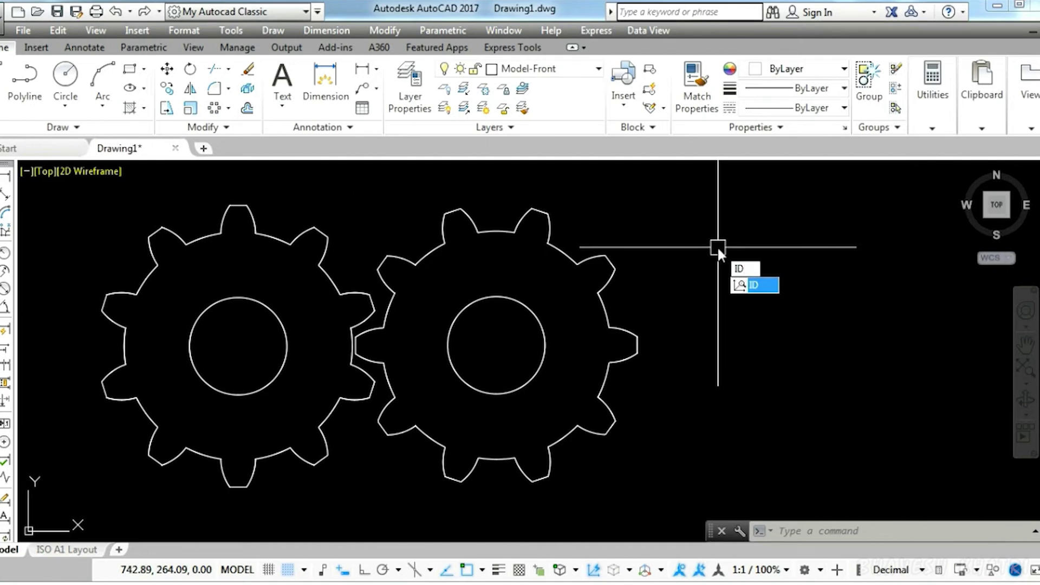
{"action": "key", "text": "Return"}
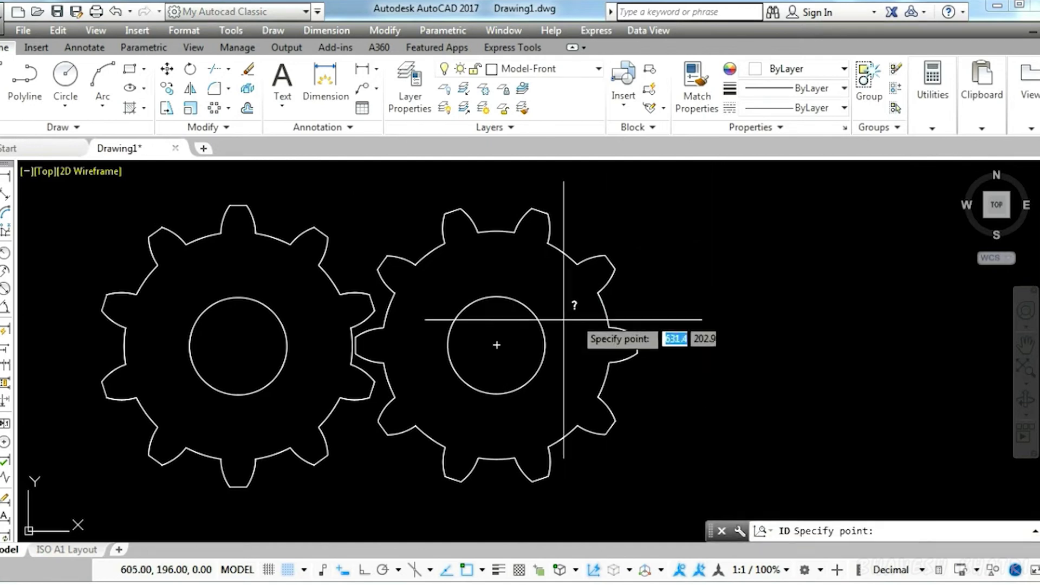
{"action": "left_click", "coordinate": [497, 345]}
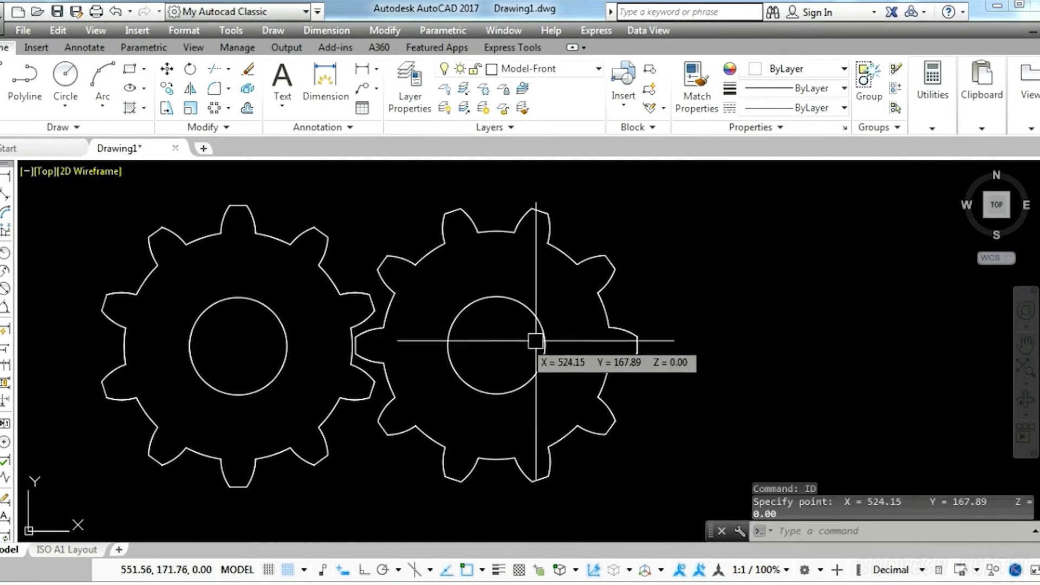
{"action": "left_click", "coordinate": [1035, 532]}
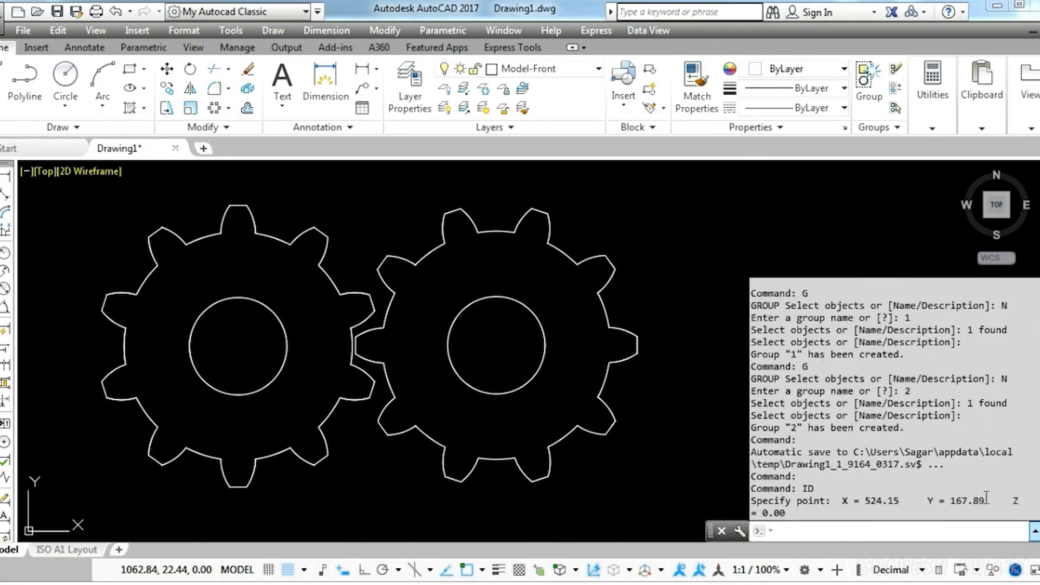
{"action": "left_click_drag", "start_coordinate": [986, 499], "coordinate": [877, 502]}
{"action": "right_click", "coordinate": [877, 503]}
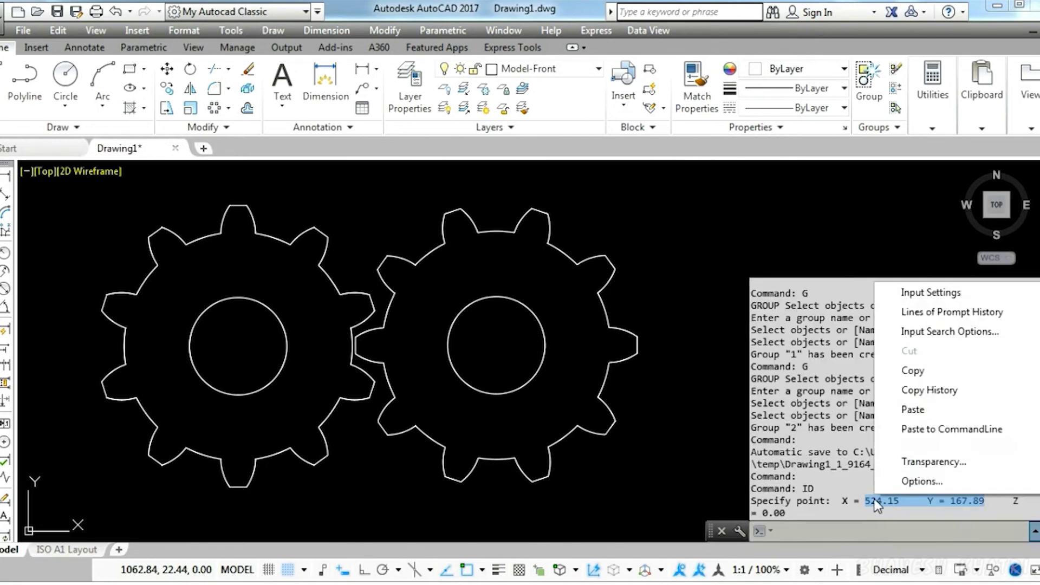
{"action": "left_click", "coordinate": [909, 370]}
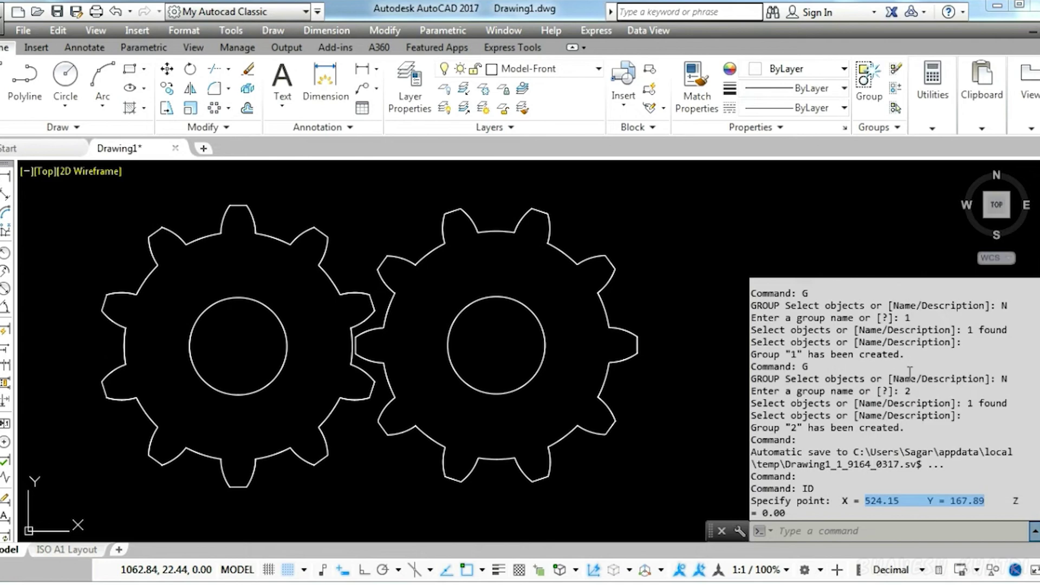
Switch to Notepad and paste the copied coordinates beneath the empty line of the script.
{"action": "key", "text": "alt+Tab"}
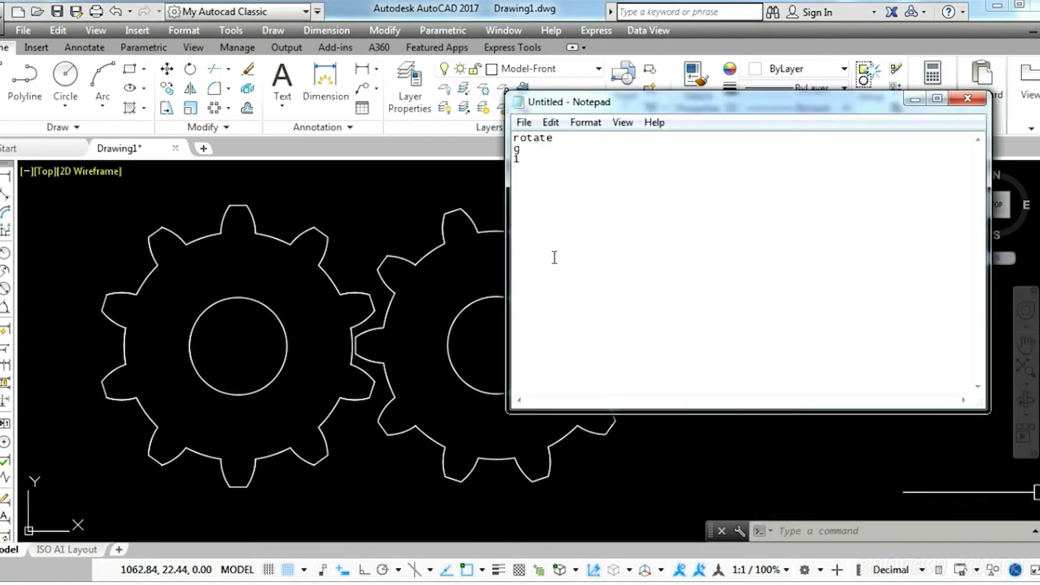
{"action": "right_click", "coordinate": [515, 179]}
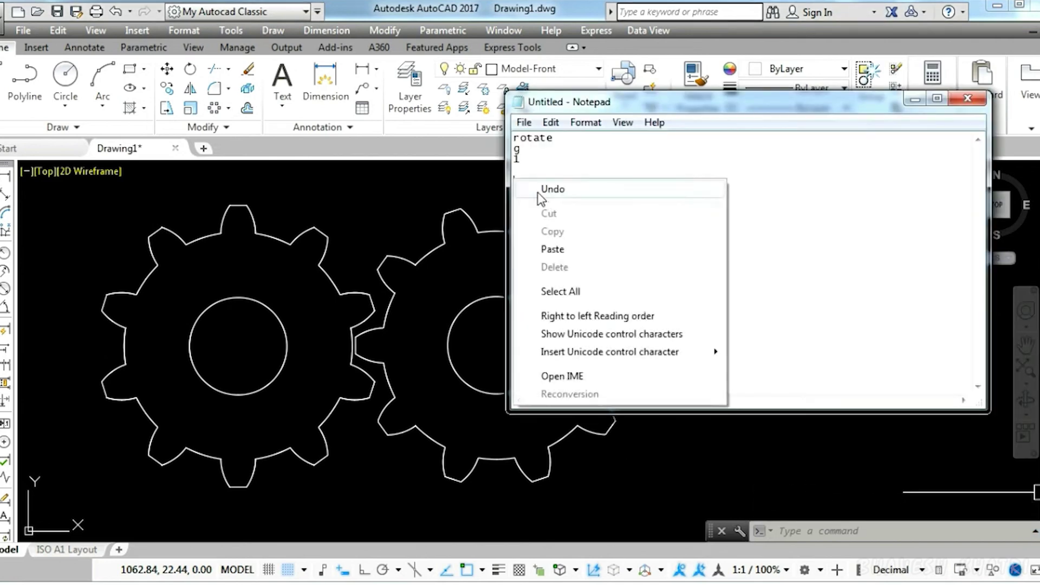
{"action": "left_click", "coordinate": [562, 246]}
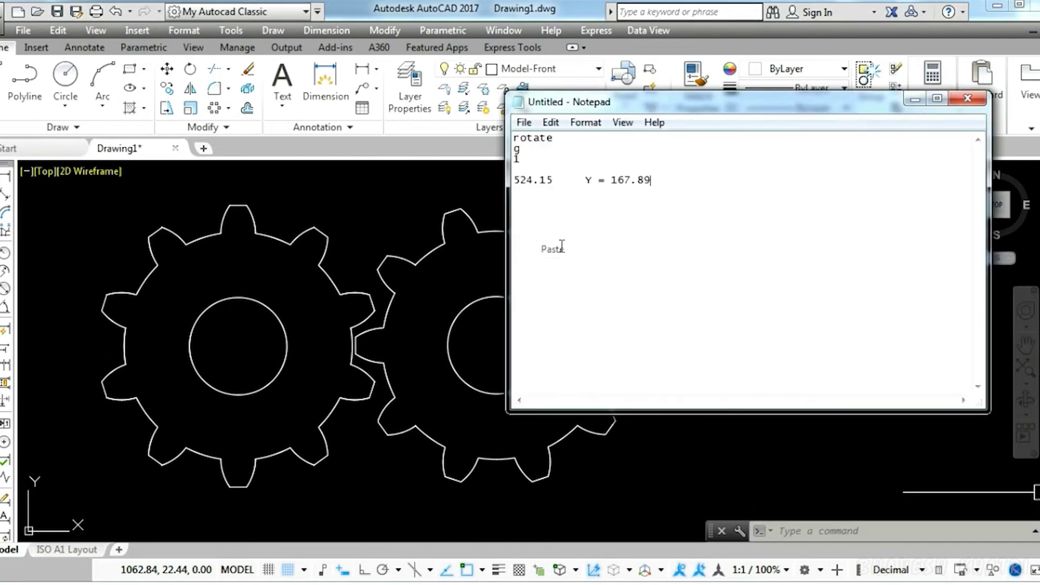
Reformat the pasted coordinates as the comma-separated pair 524.15,167.89 without the Y label or spaces.
{"action": "left_click", "coordinate": [612, 179]}
{"action": "key", "text": "BackSpace"}
{"action": "key", "text": "BackSpace"}
{"action": "key", "text": "BackSpace"}
{"action": "key", "text": "BackSpace"}
{"action": "key", "text": "BackSpace"}
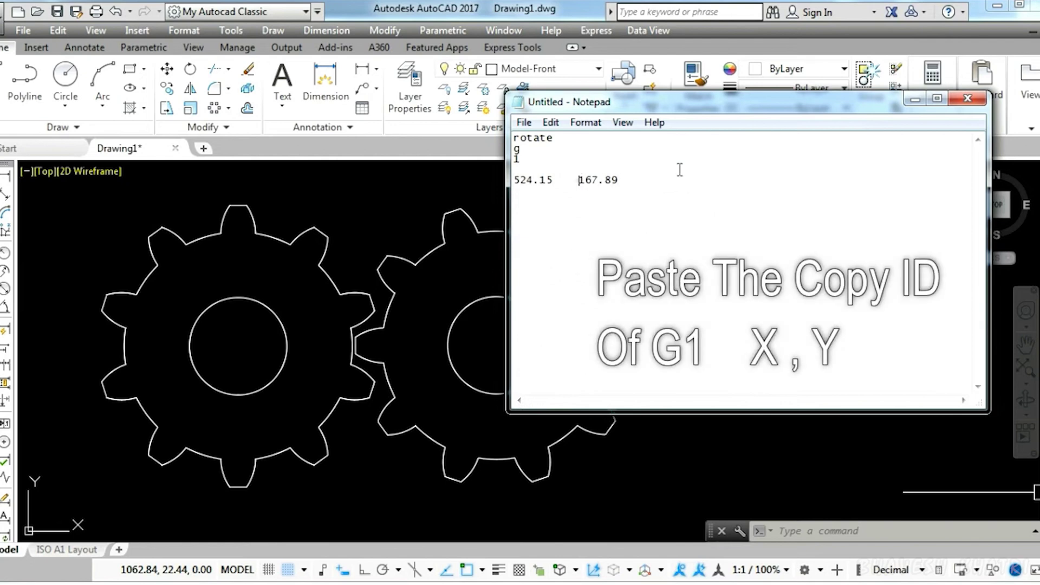
{"action": "key", "text": "BackSpace"}
{"action": "key", "text": "BackSpace"}
{"action": "key", "text": "BackSpace"}
{"action": "type", "text": ","}
Add the rotation angle -1 on its own line, followed by the second gear's script lines rotate, g and 2.
{"action": "left_click", "coordinate": [606, 180]}
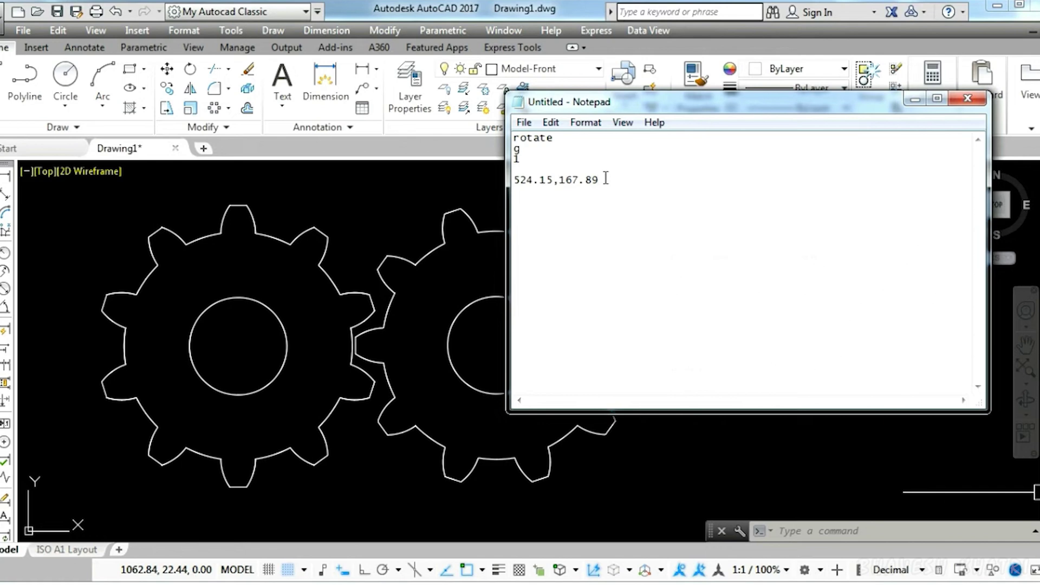
{"action": "key", "text": "Return"}
{"action": "type", "text": "-"}
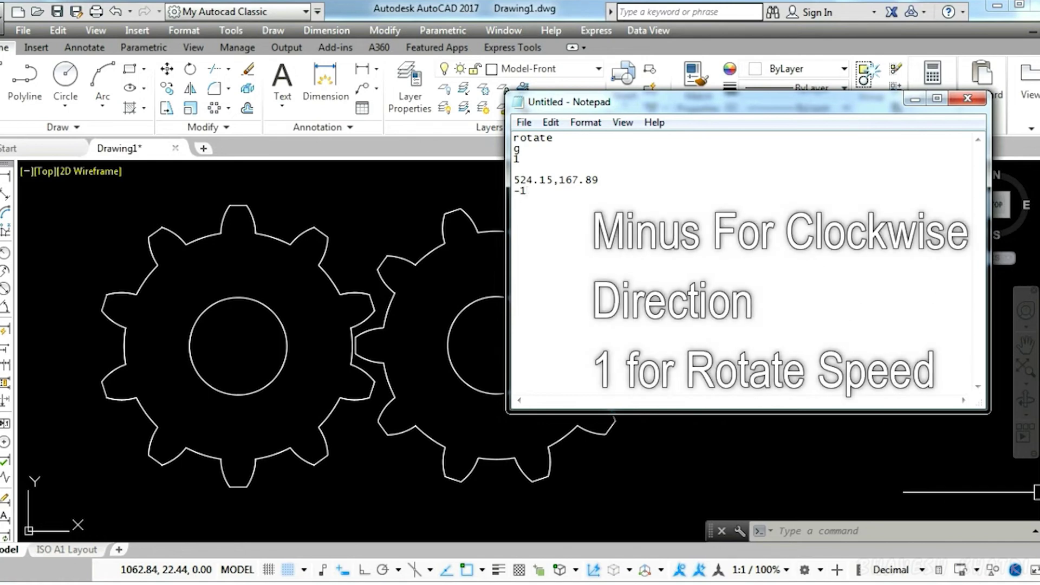
{"action": "type", "text": "1"}
{"action": "key", "text": "Return"}
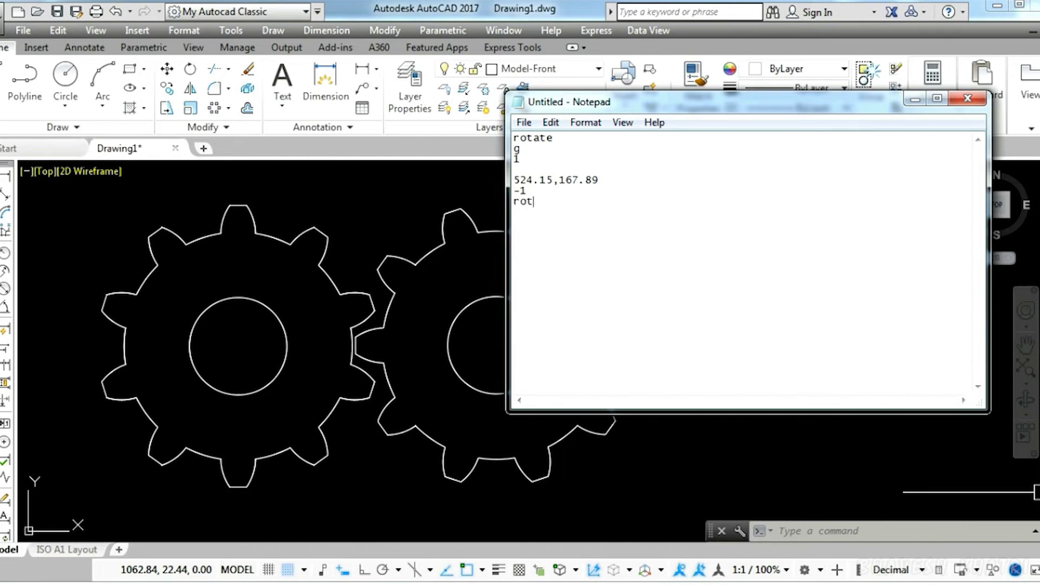
{"action": "type", "text": "rotate"}
{"action": "key", "text": "Return"}
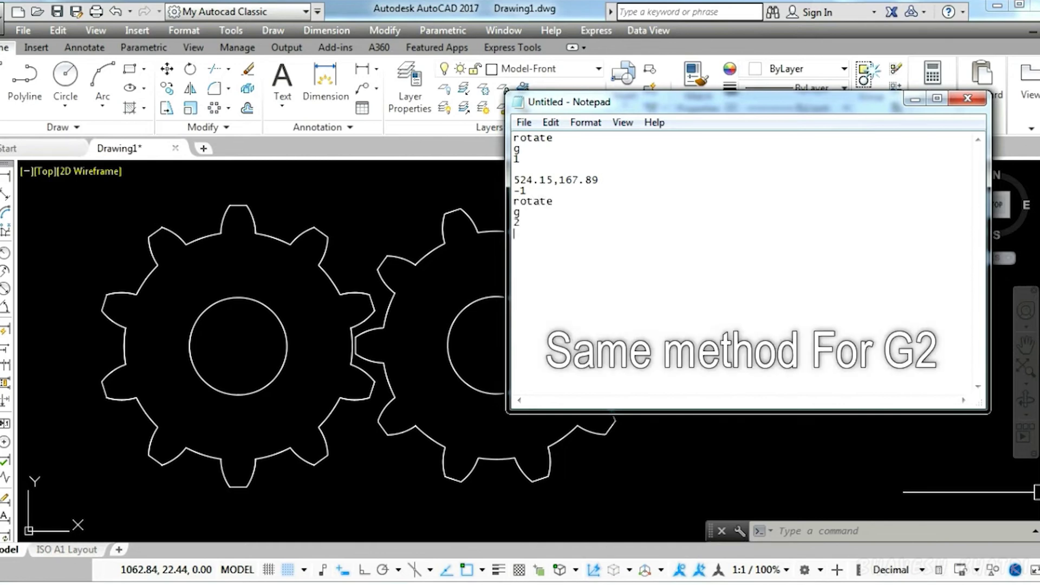
Switch back to AutoCAD, identify the centre point of the left-hand gear's bore with ID and copy its X and Y coordinates.
{"action": "left_click", "coordinate": [456, 195]}
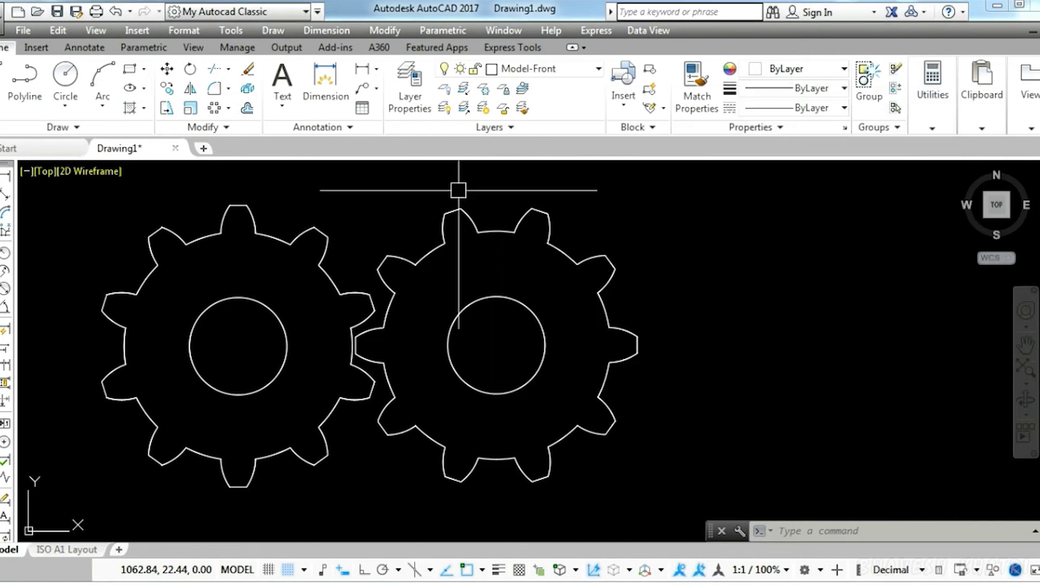
{"action": "type", "text": "ID"}
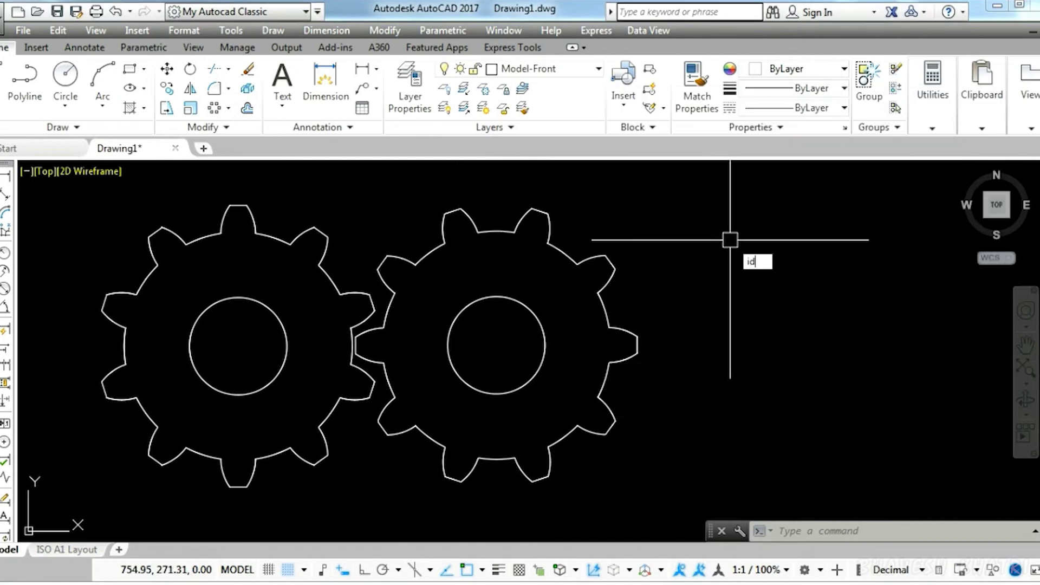
{"action": "key", "text": "Return"}
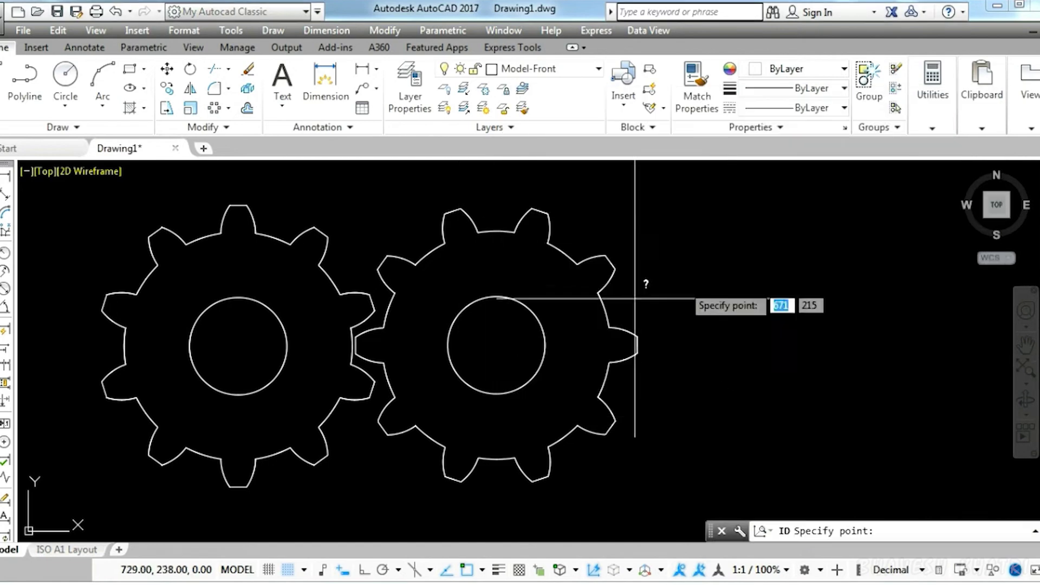
{"action": "left_click", "coordinate": [227, 349]}
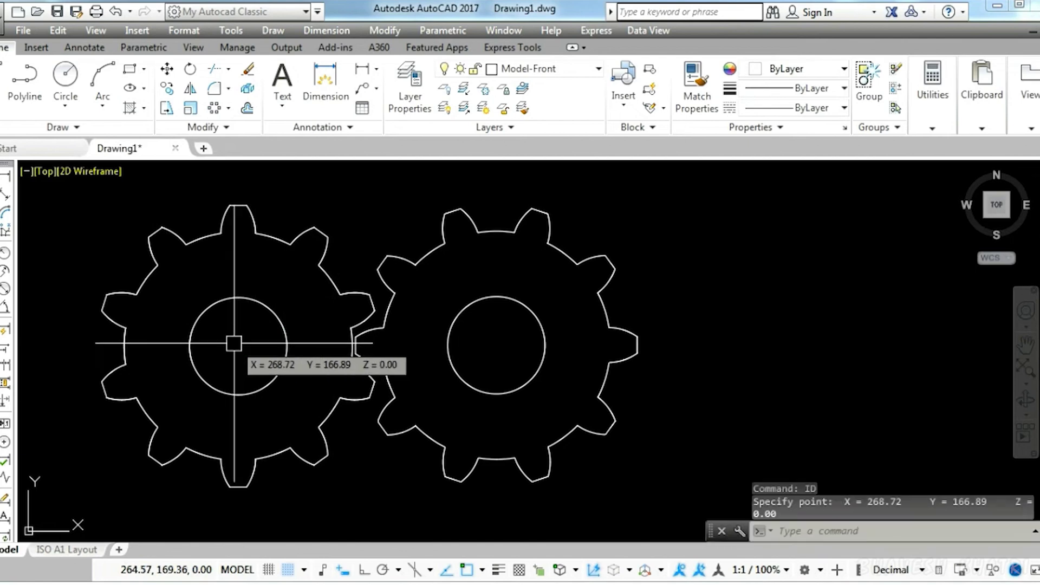
{"action": "left_click", "coordinate": [1035, 534]}
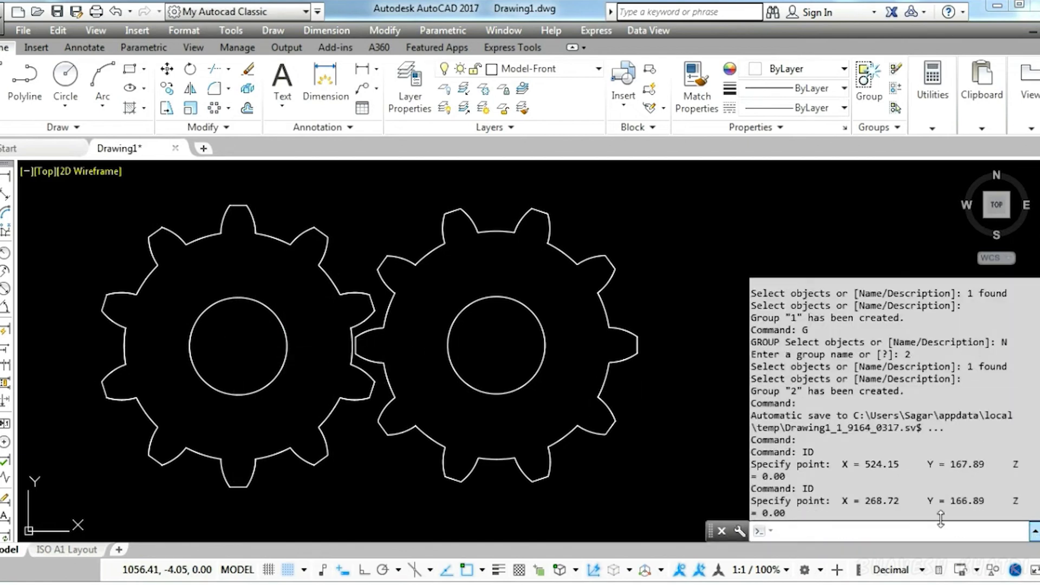
{"action": "left_click_drag", "start_coordinate": [992, 500], "coordinate": [885, 503]}
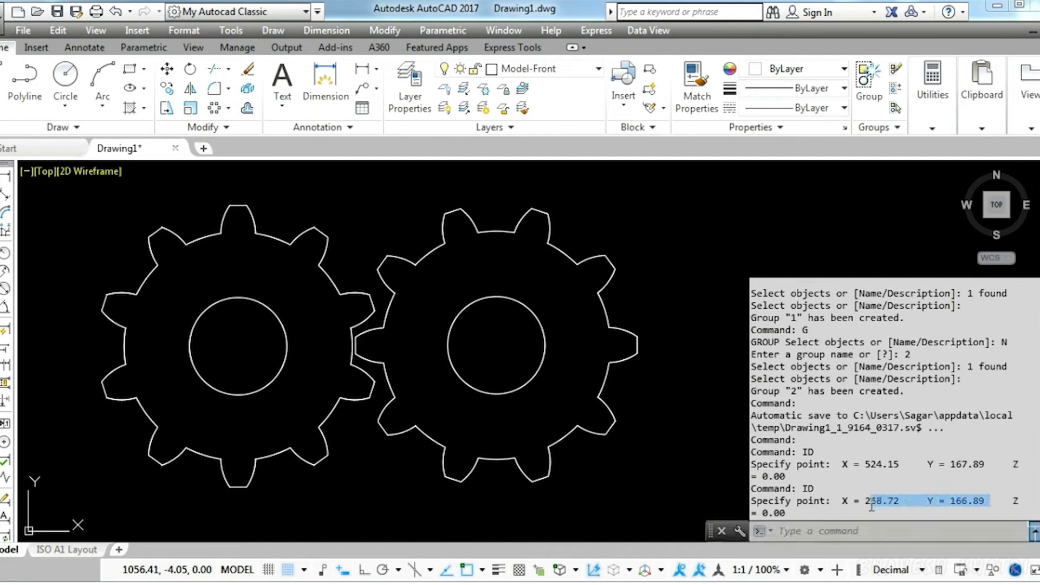
{"action": "right_click", "coordinate": [870, 505]}
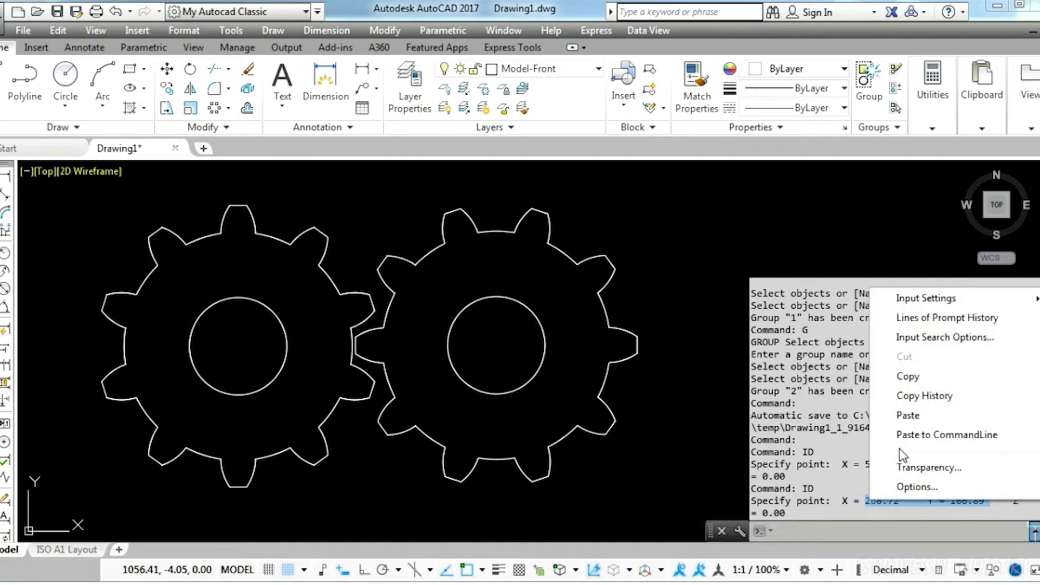
{"action": "left_click", "coordinate": [908, 377]}
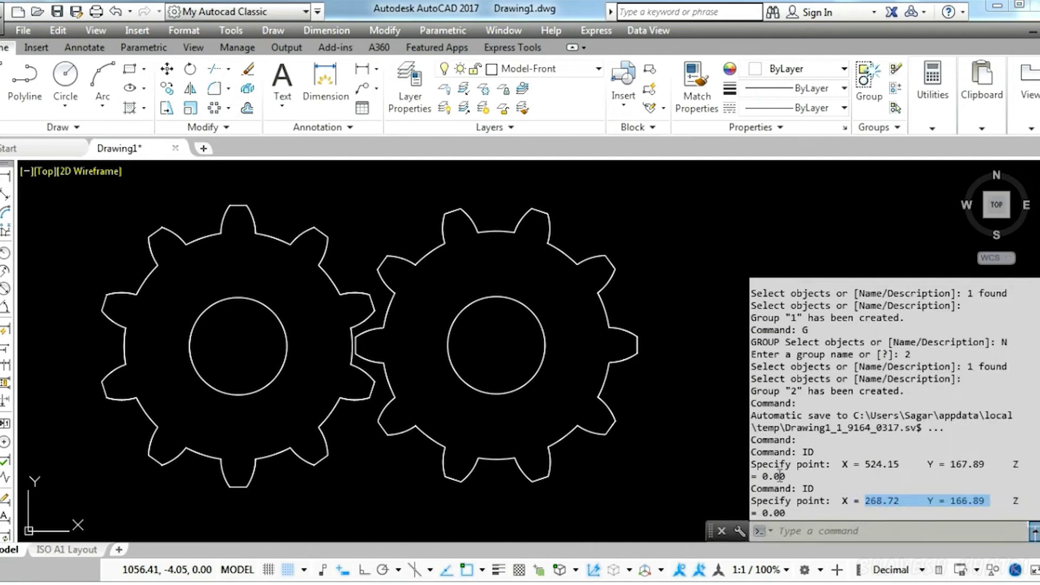
Switch to Notepad and paste the left-hand gear's copied coordinates beneath the empty line that follows 2.
{"action": "left_click", "coordinate": [612, 584]}
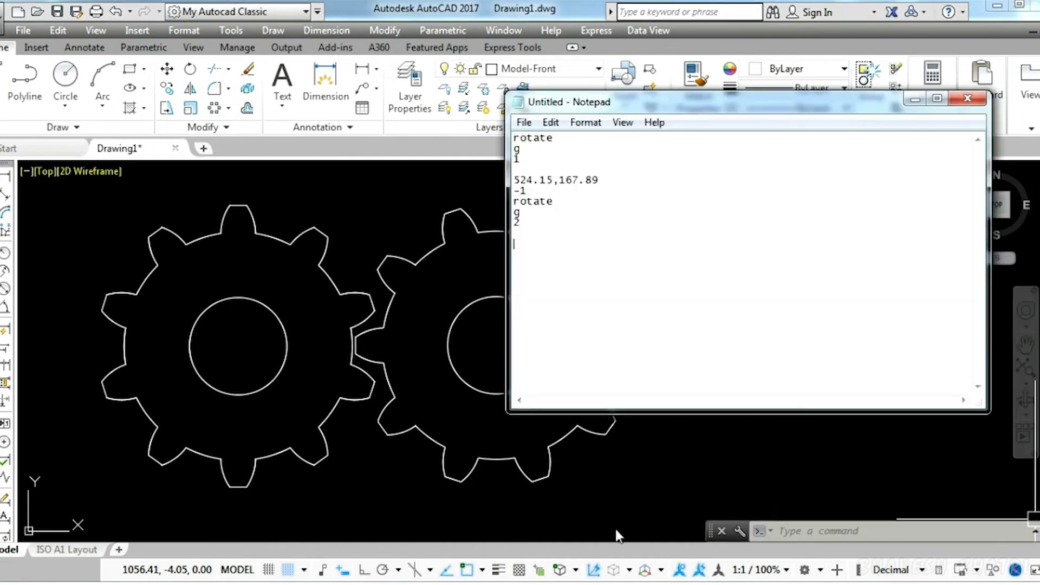
{"action": "right_click", "coordinate": [518, 245]}
{"action": "left_click", "coordinate": [561, 313]}
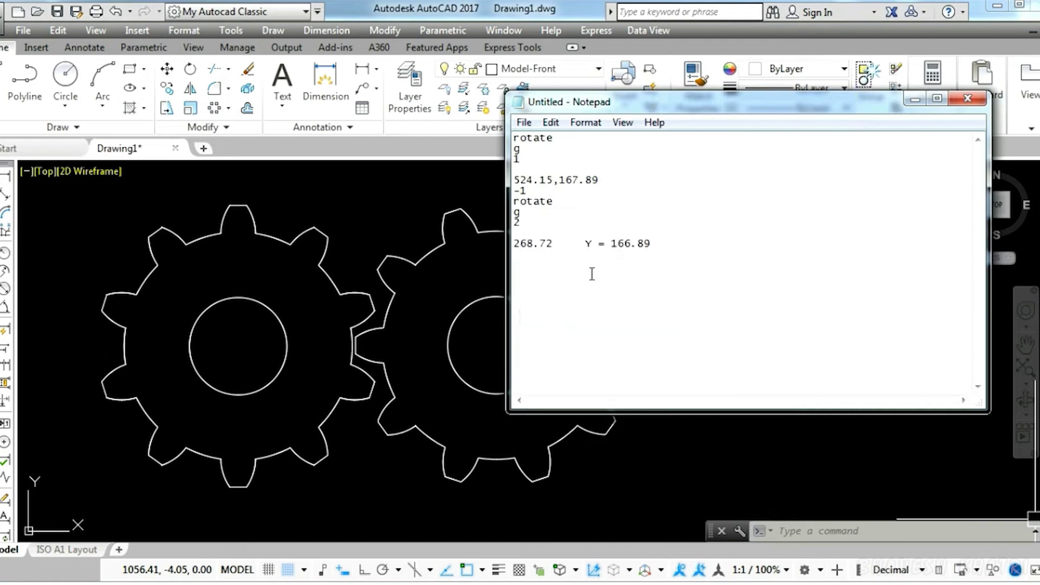
Reformat the pasted coordinates as 268.72,166.89 and add the rotation angle 1 and the command rscript on separate lines beneath.
{"action": "key", "text": "BackSpace"}
{"action": "key", "text": "BackSpace"}
{"action": "key", "text": "BackSpace"}
{"action": "key", "text": "BackSpace"}
{"action": "key", "text": "BackSpace"}
{"action": "key", "text": "BackSpace"}
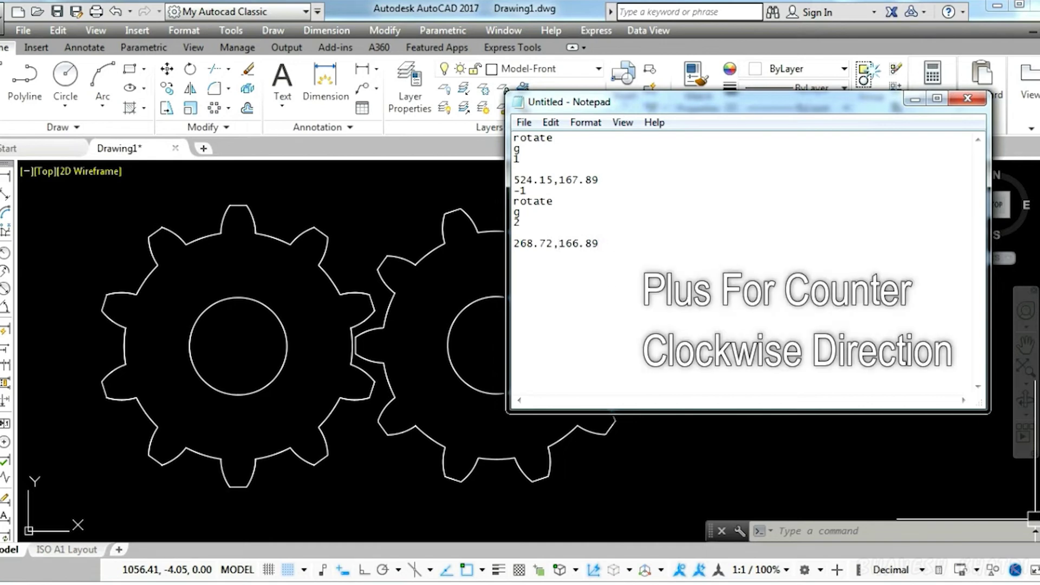
{"action": "key", "text": "Return"}
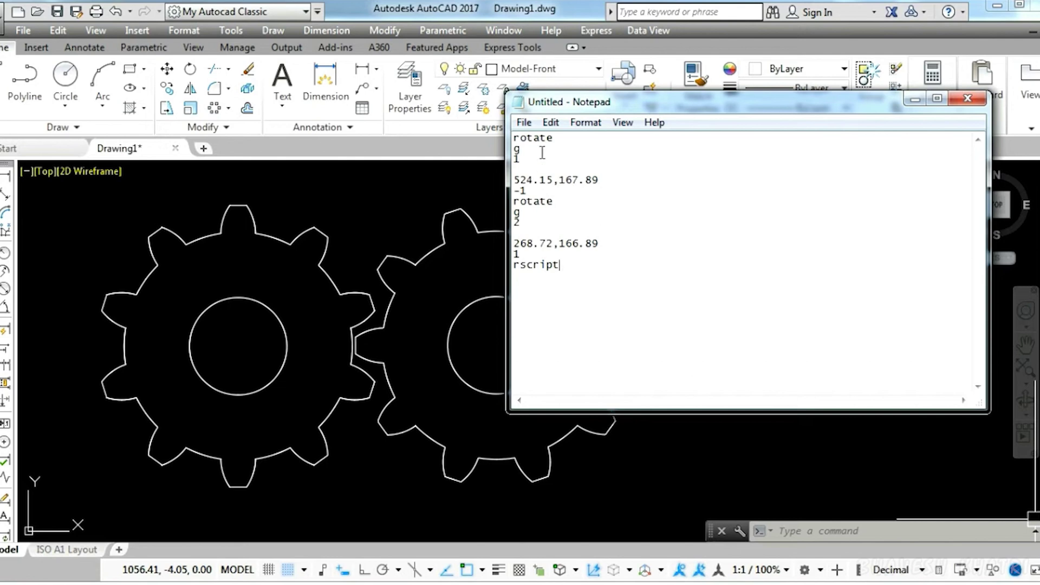
Save the script to the Desktop as gear.scr.
{"action": "left_click", "coordinate": [525, 125]}
{"action": "left_click", "coordinate": [549, 175]}
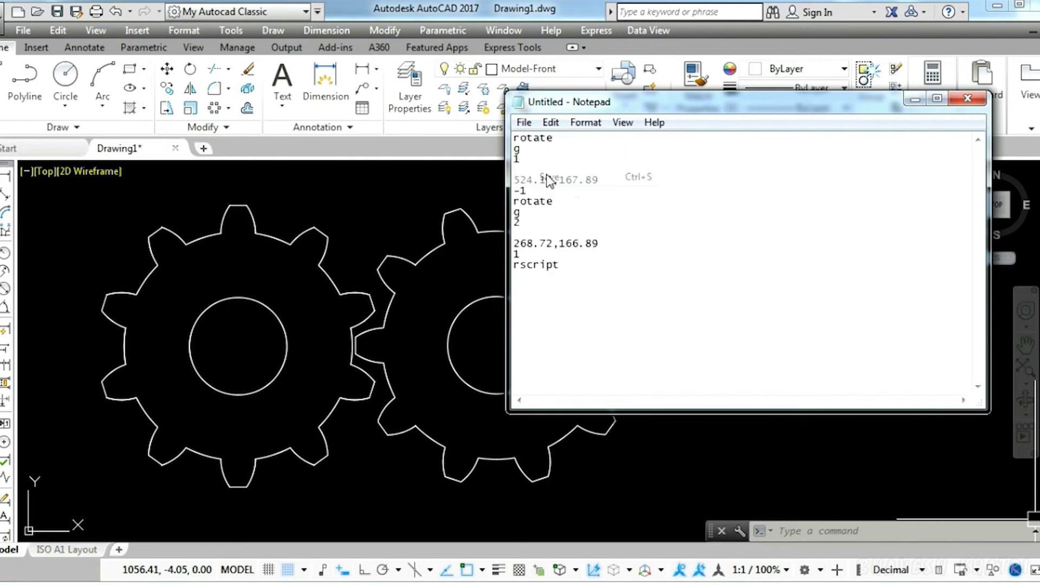
{"action": "left_click_drag", "start_coordinate": [583, 150], "coordinate": [286, 94]}
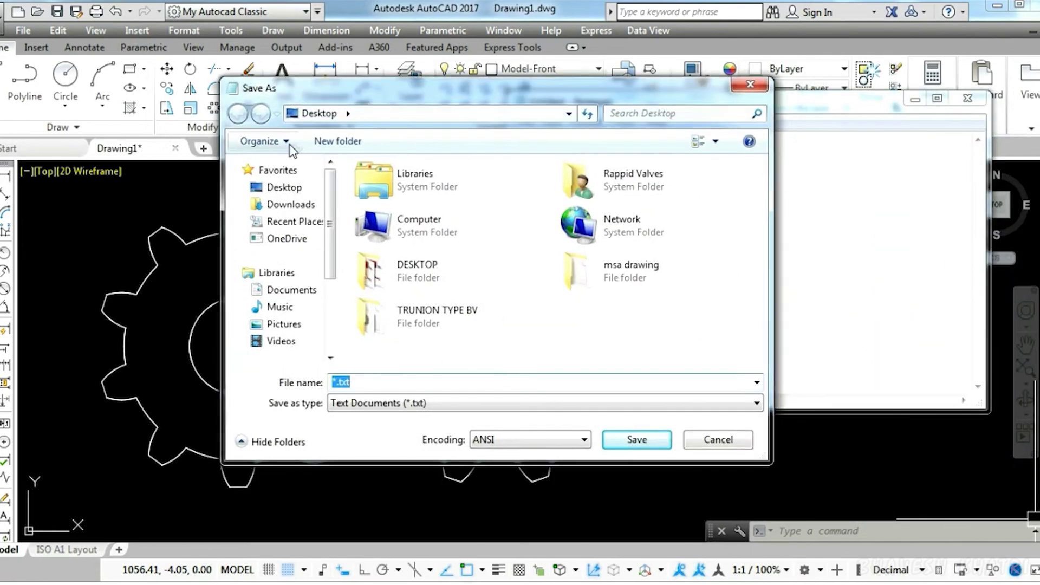
{"action": "left_click", "coordinate": [287, 189]}
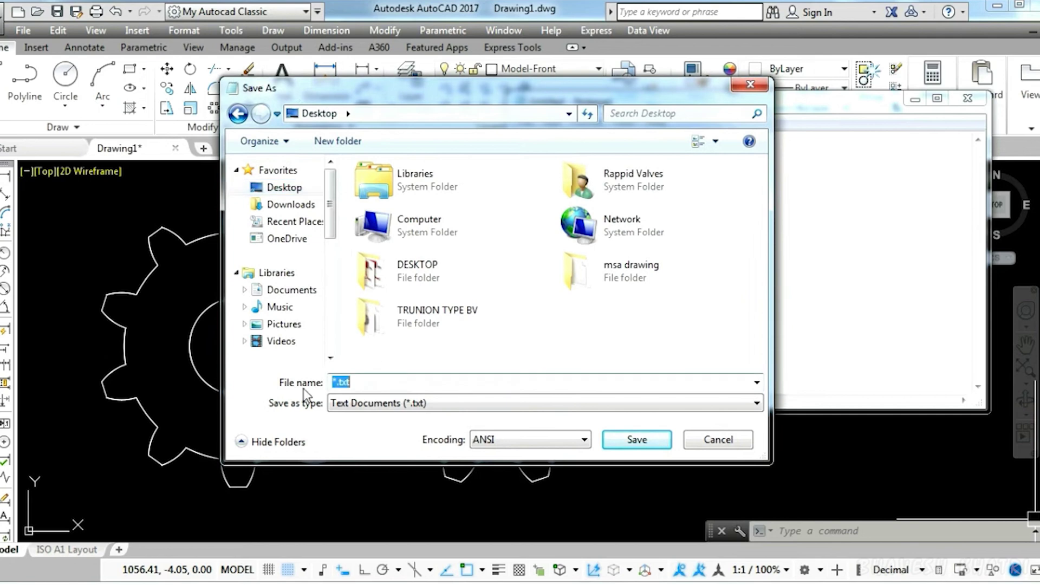
{"action": "type", "text": "gear.scr"}
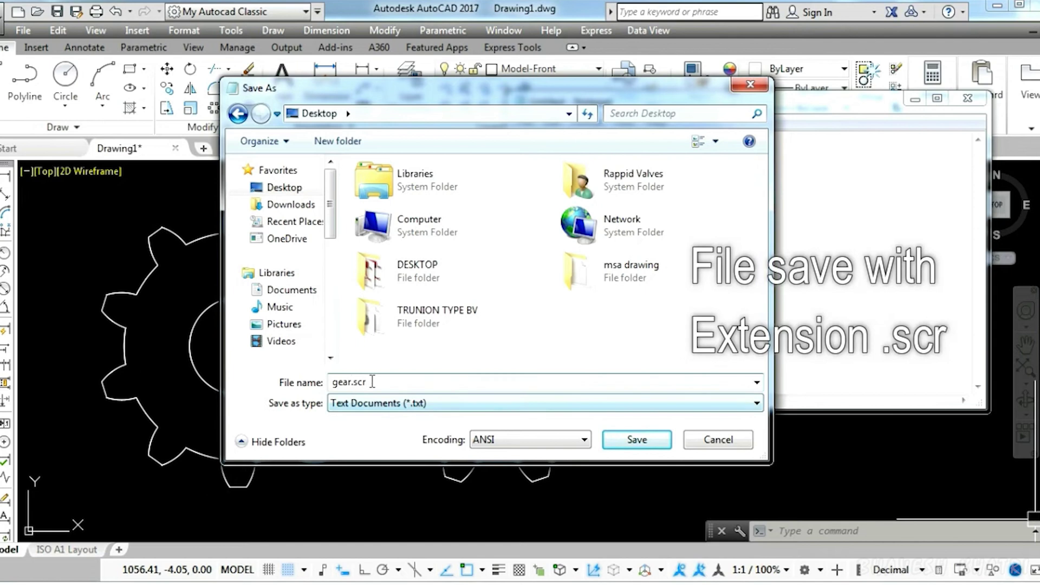
{"action": "left_click", "coordinate": [637, 440]}
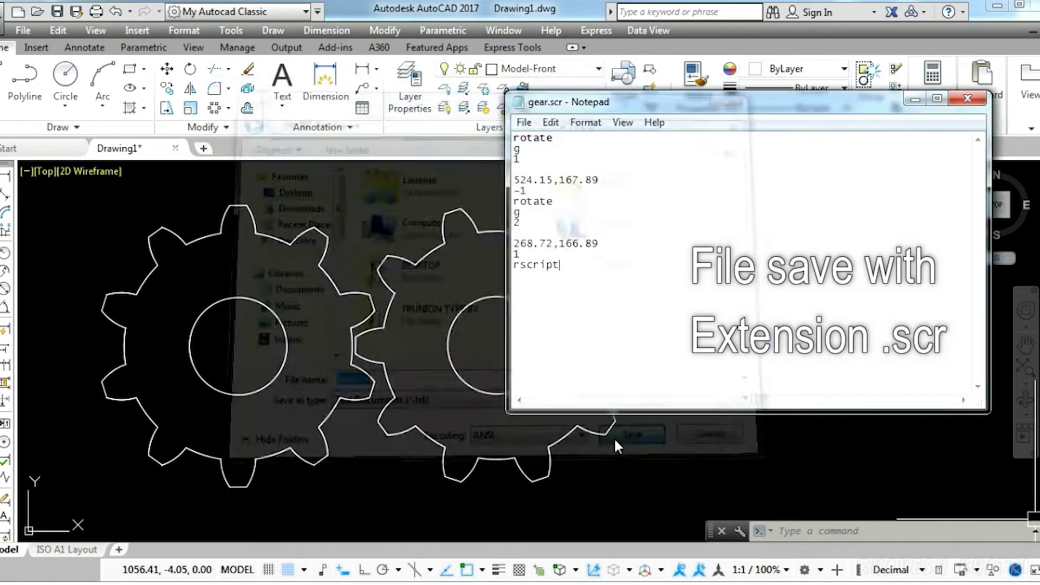
Return to AutoCAD, show both gears in a tilted 3D view and apply the Shaded visual style.
{"action": "left_click", "coordinate": [915, 99]}
{"action": "middle_click_drag", "start_coordinate": [623, 315], "coordinate": [681, 322]}
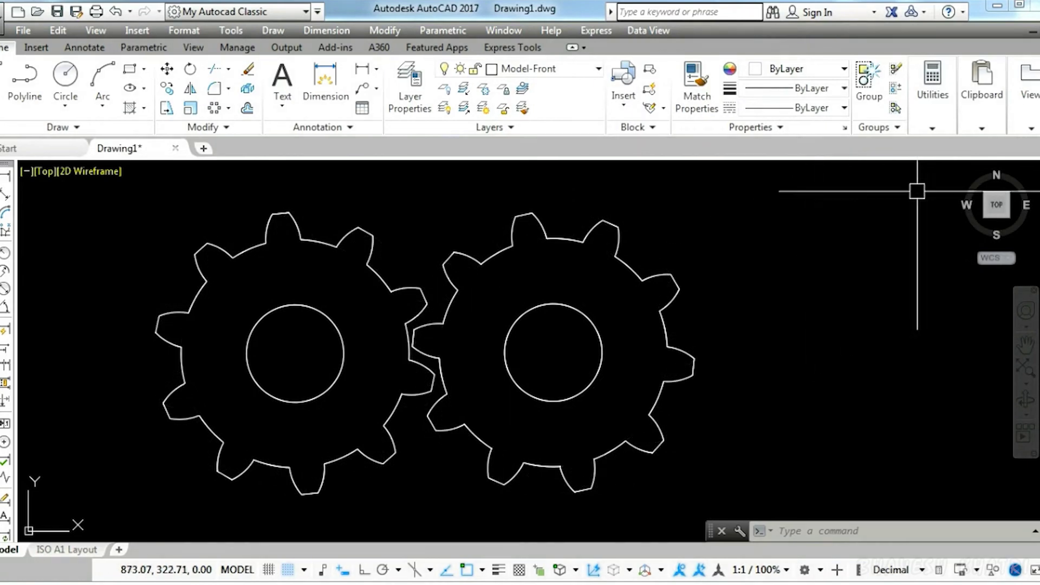
{"action": "left_click", "coordinate": [964, 169]}
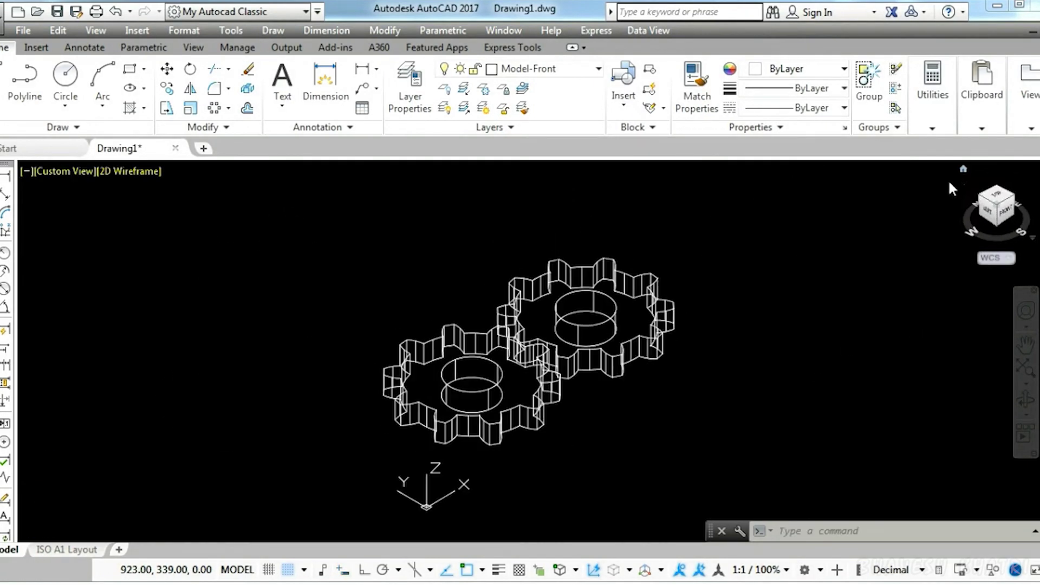
{"action": "left_click", "coordinate": [1026, 401]}
{"action": "left_click_drag", "start_coordinate": [767, 332], "coordinate": [730, 421]}
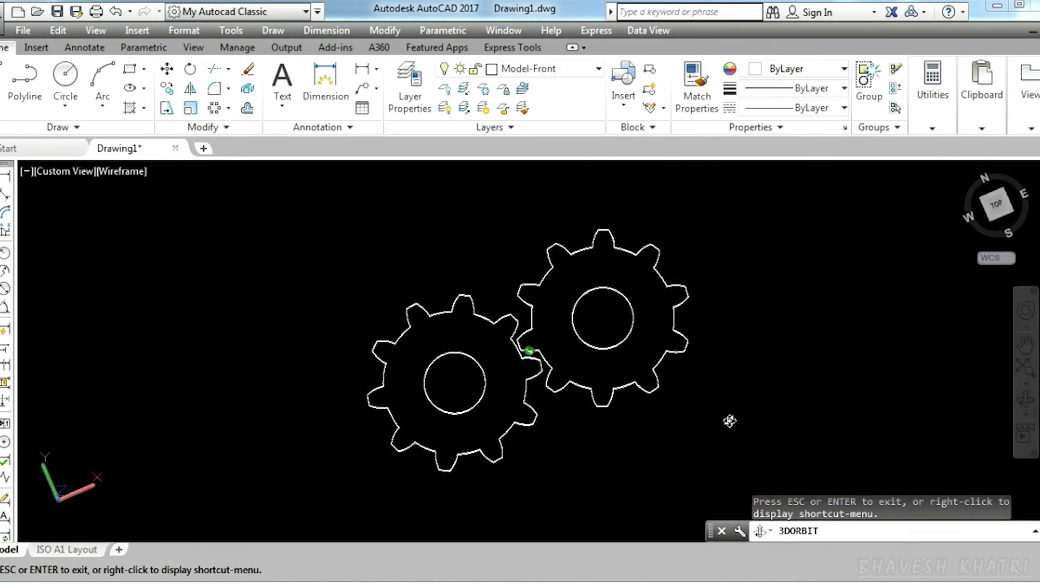
{"action": "left_click_drag", "start_coordinate": [743, 347], "coordinate": [738, 308]}
{"action": "key", "text": "Escape"}
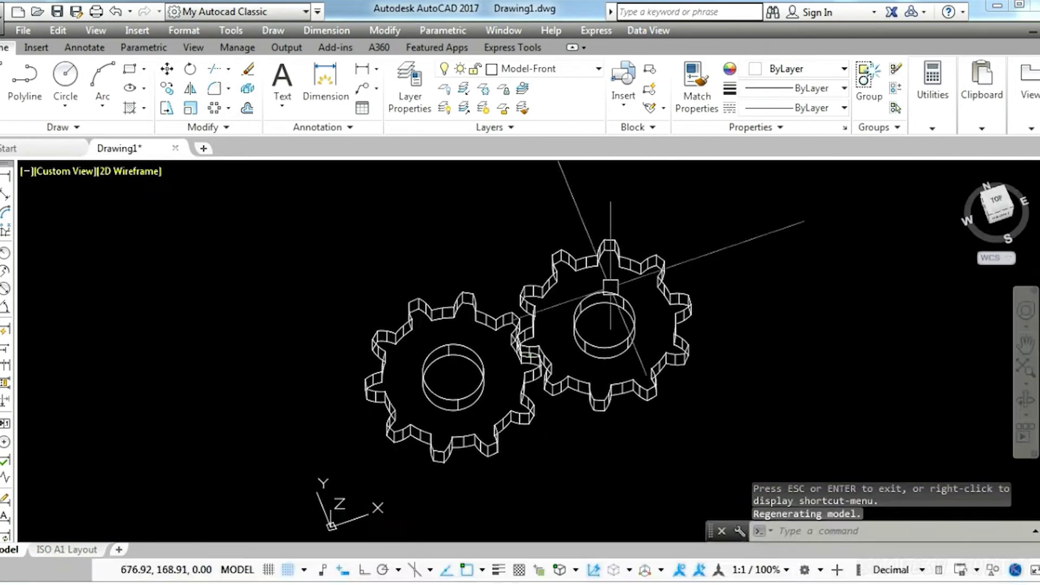
{"action": "left_click", "coordinate": [138, 171]}
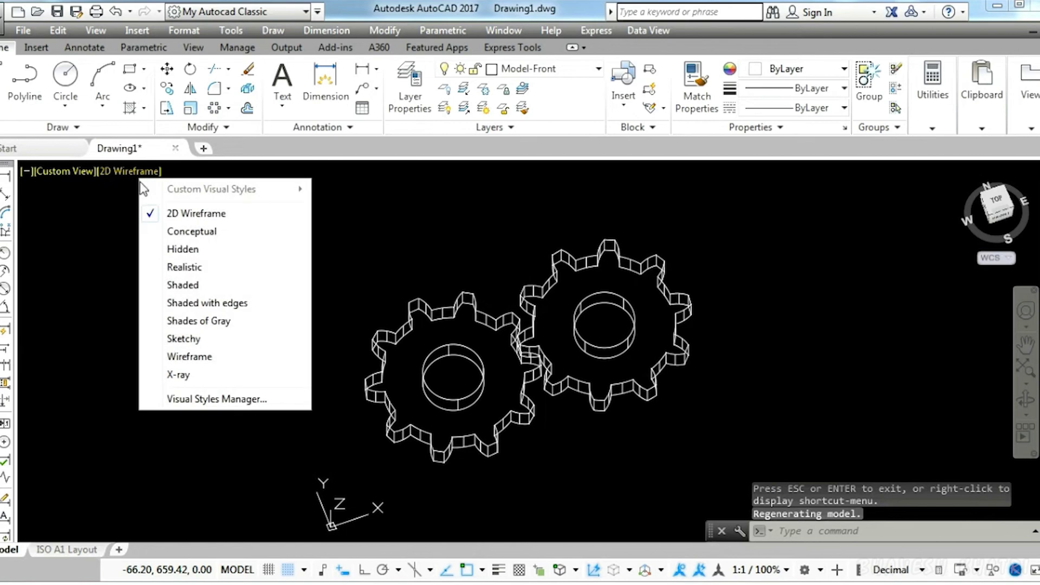
{"action": "left_click", "coordinate": [184, 285]}
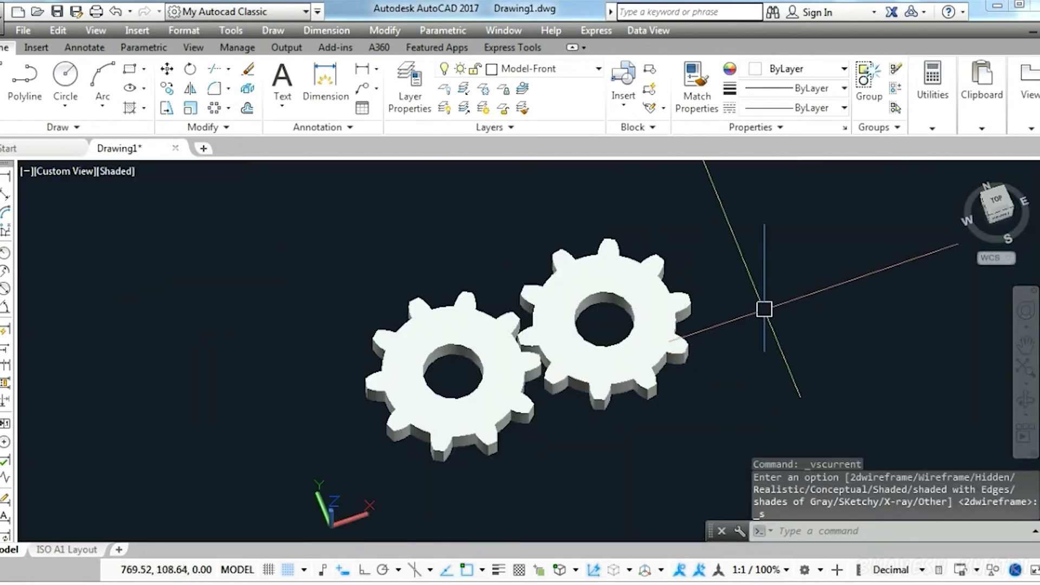
Run the gear.scr script from the Desktop to animate the shaded gears in the 3D view, and stop it.
{"action": "type", "text": "scr"}
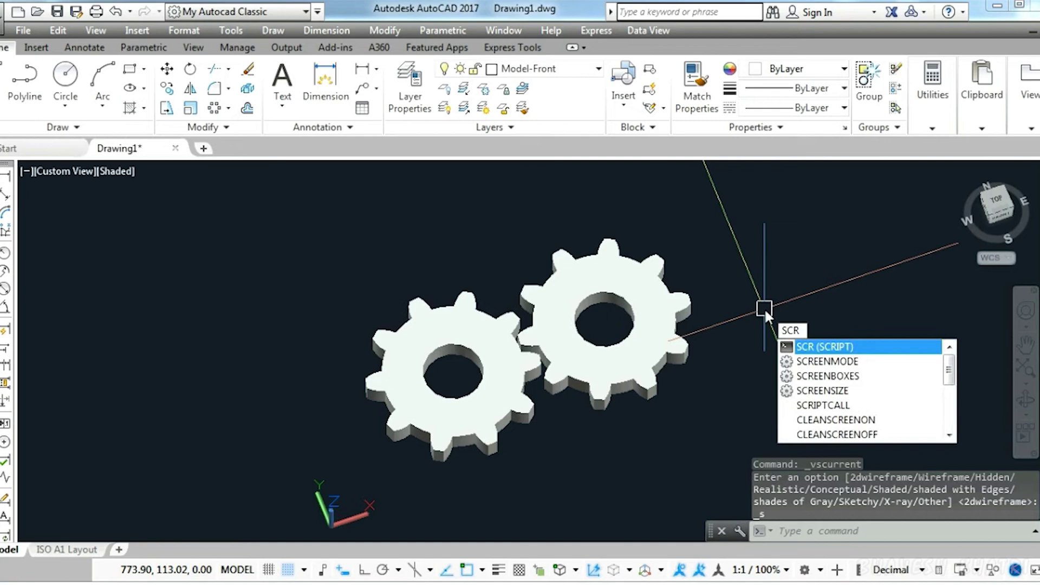
{"action": "key", "text": "Return"}
{"action": "left_click", "coordinate": [401, 273]}
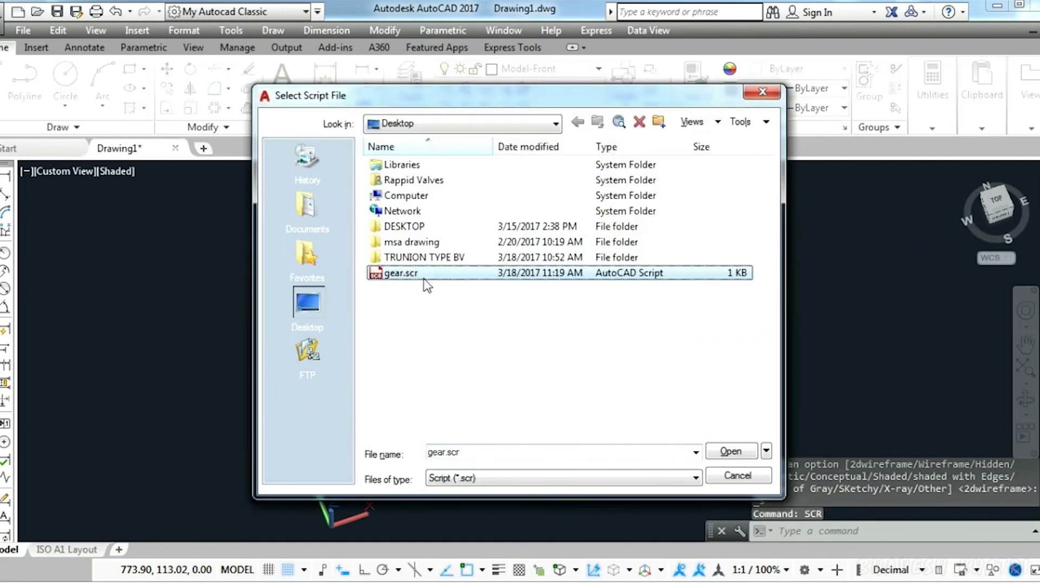
{"action": "left_click", "coordinate": [731, 452]}
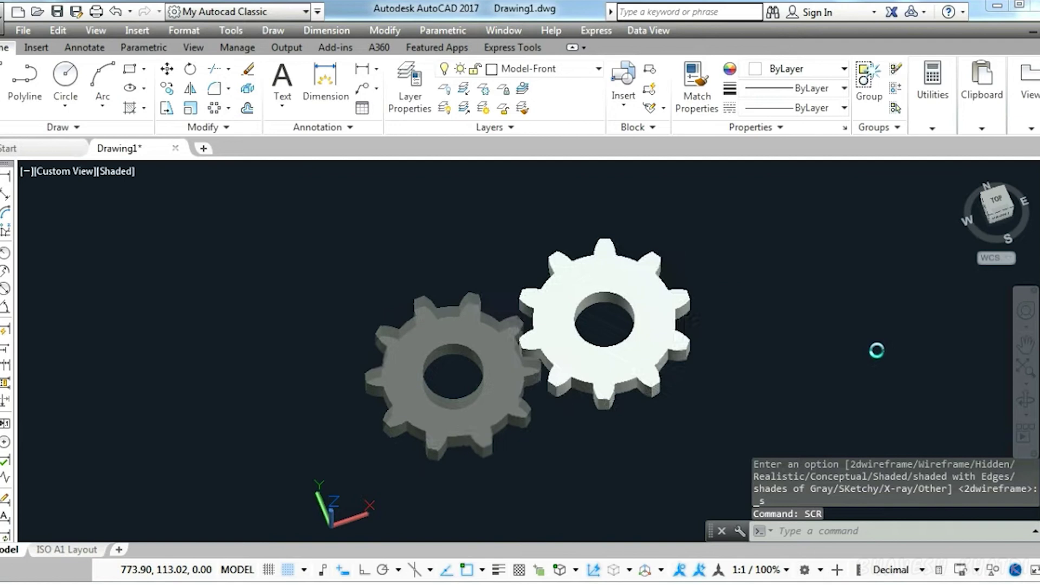
{"action": "key", "text": "Escape"}
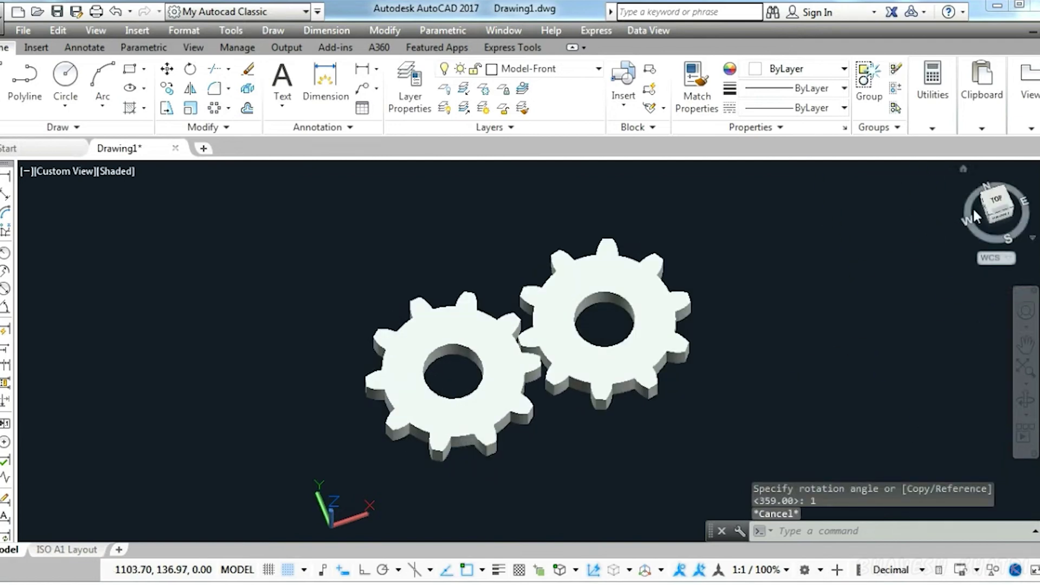
Run the gear.scr script again with both gears shown close up in the Top view.
{"action": "left_click", "coordinate": [997, 205]}
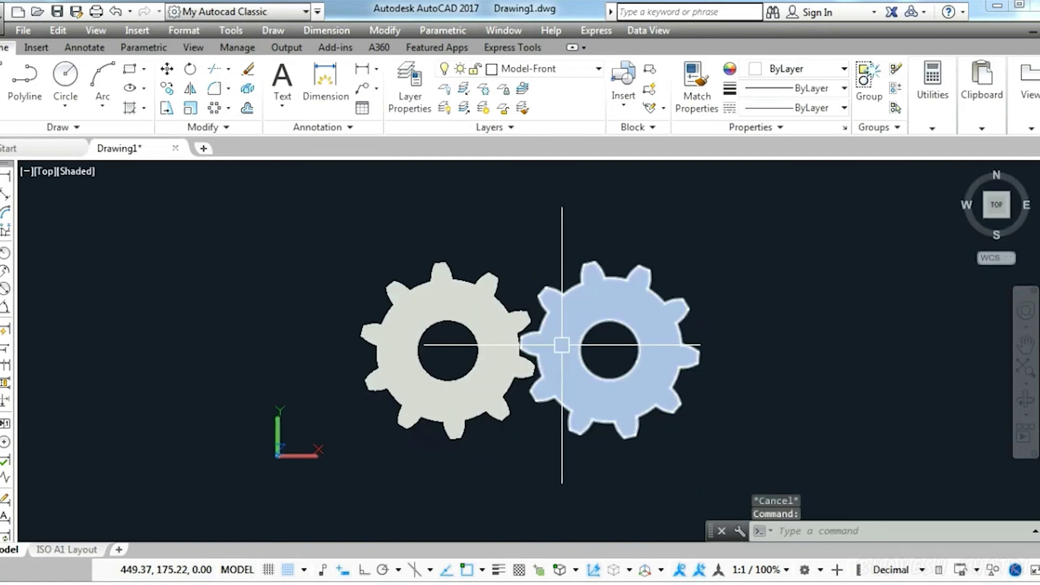
{"action": "type", "text": "z"}
{"action": "key", "text": "Return"}
{"action": "left_click", "coordinate": [304, 241]}
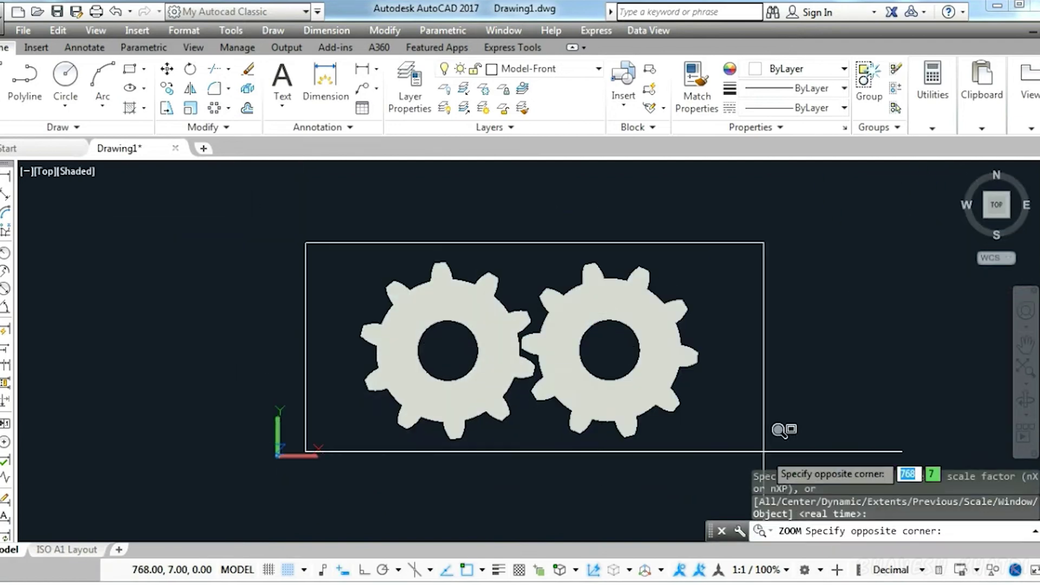
{"action": "left_click", "coordinate": [775, 424]}
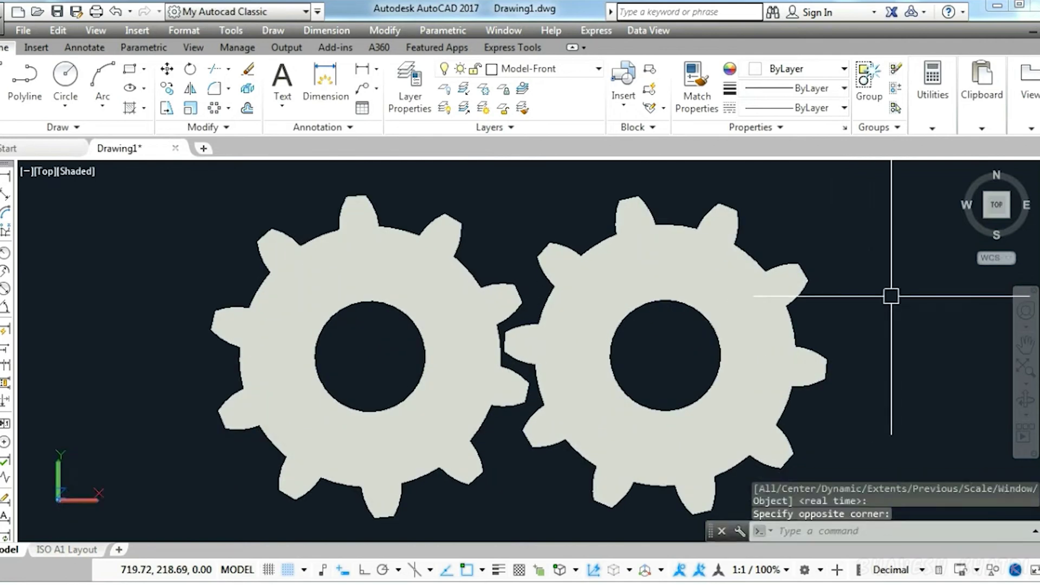
{"action": "type", "text": "scr"}
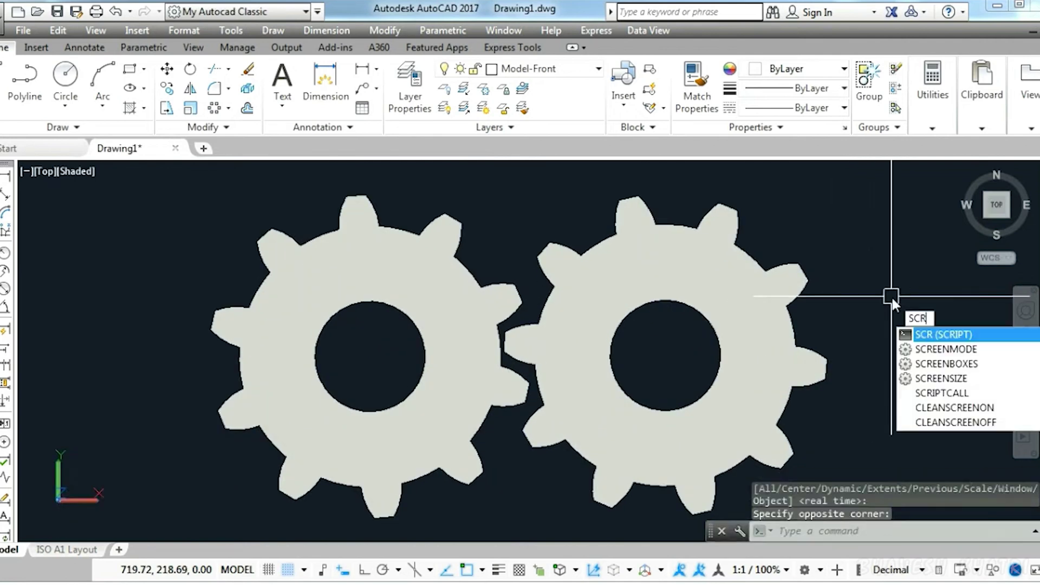
{"action": "key", "text": "Return"}
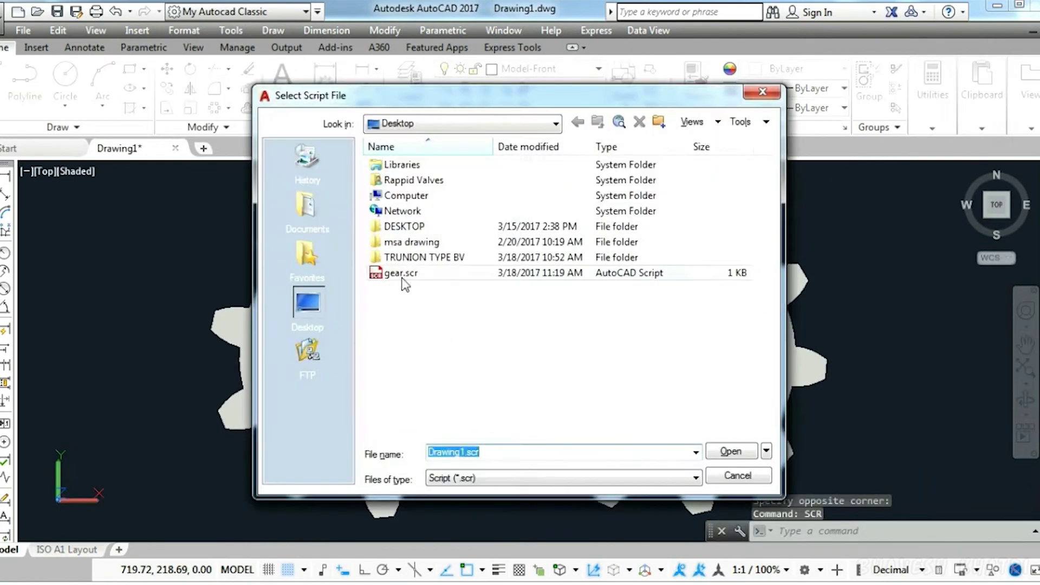
{"action": "left_click", "coordinate": [623, 273]}
{"action": "left_click", "coordinate": [738, 453]}
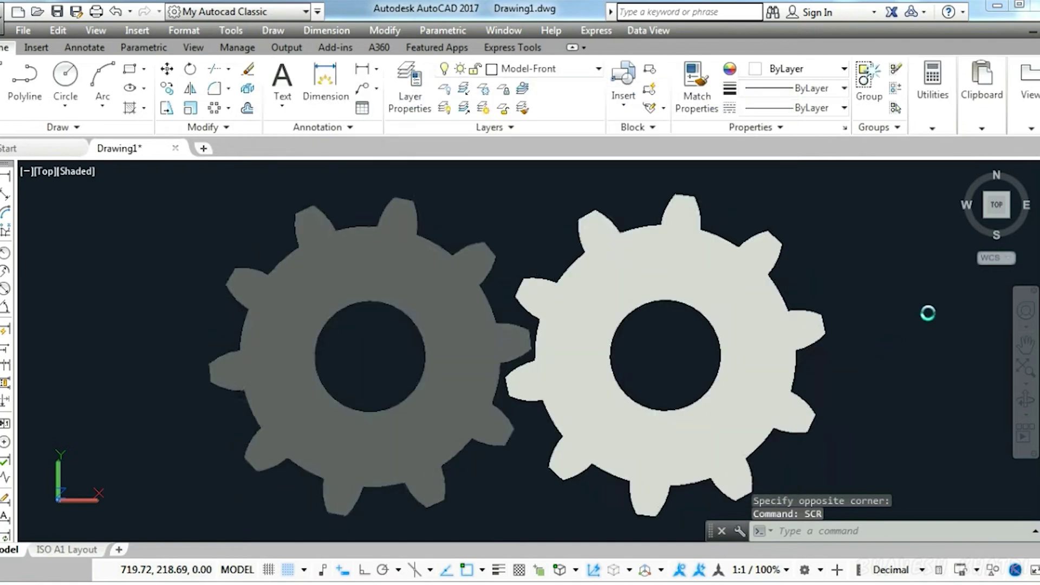